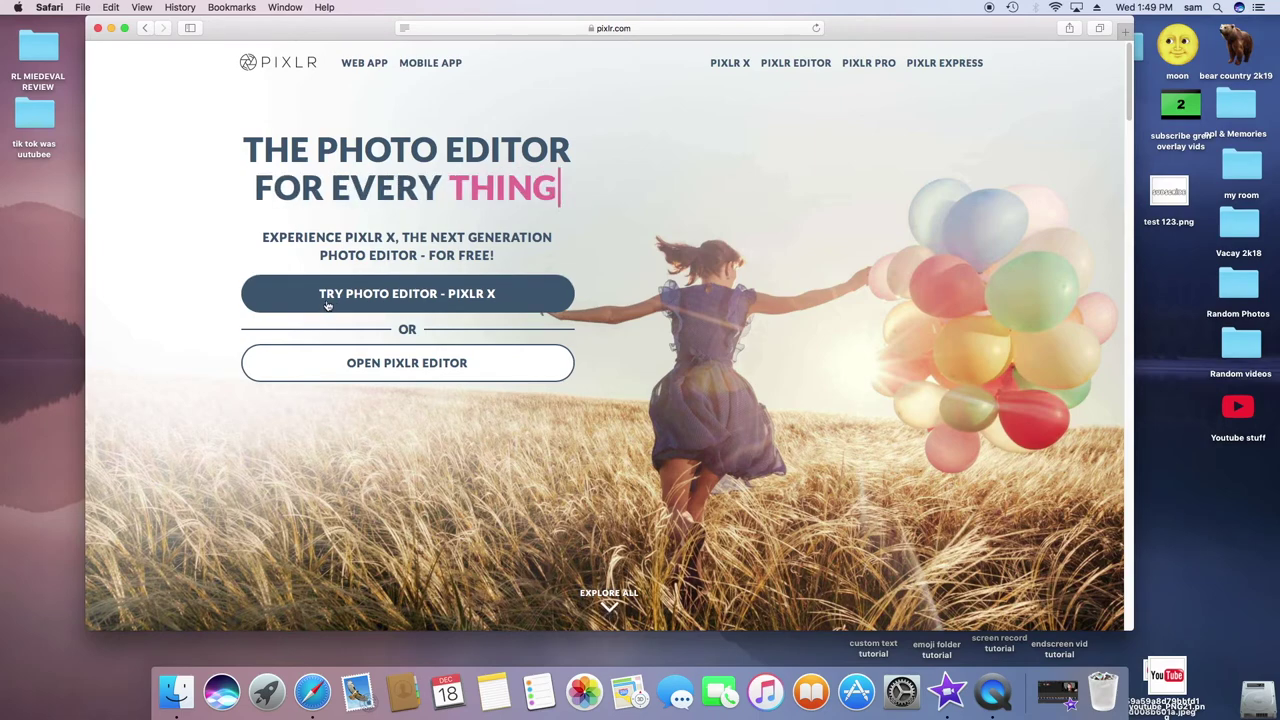
Create a blank transparent 800×600 canvas from the Web small preset in Pixlr X.
{"action": "left_click", "coordinate": [472, 306]}
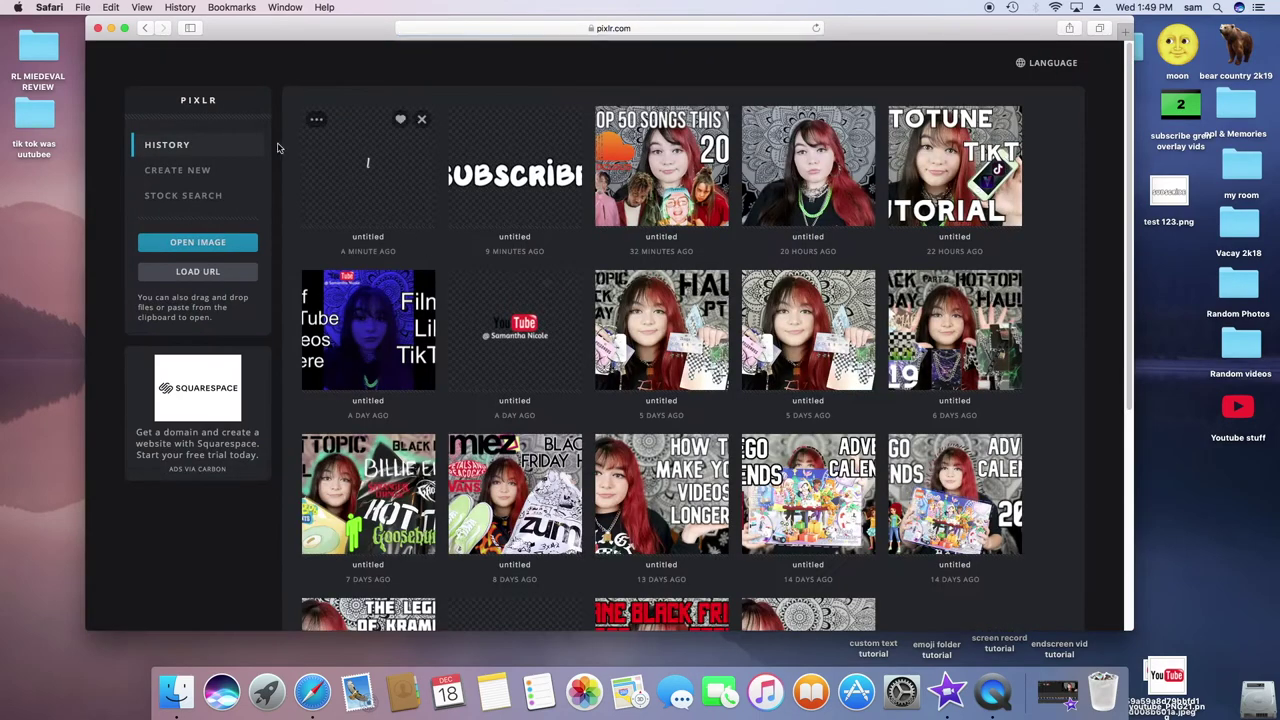
{"action": "left_click", "coordinate": [178, 170]}
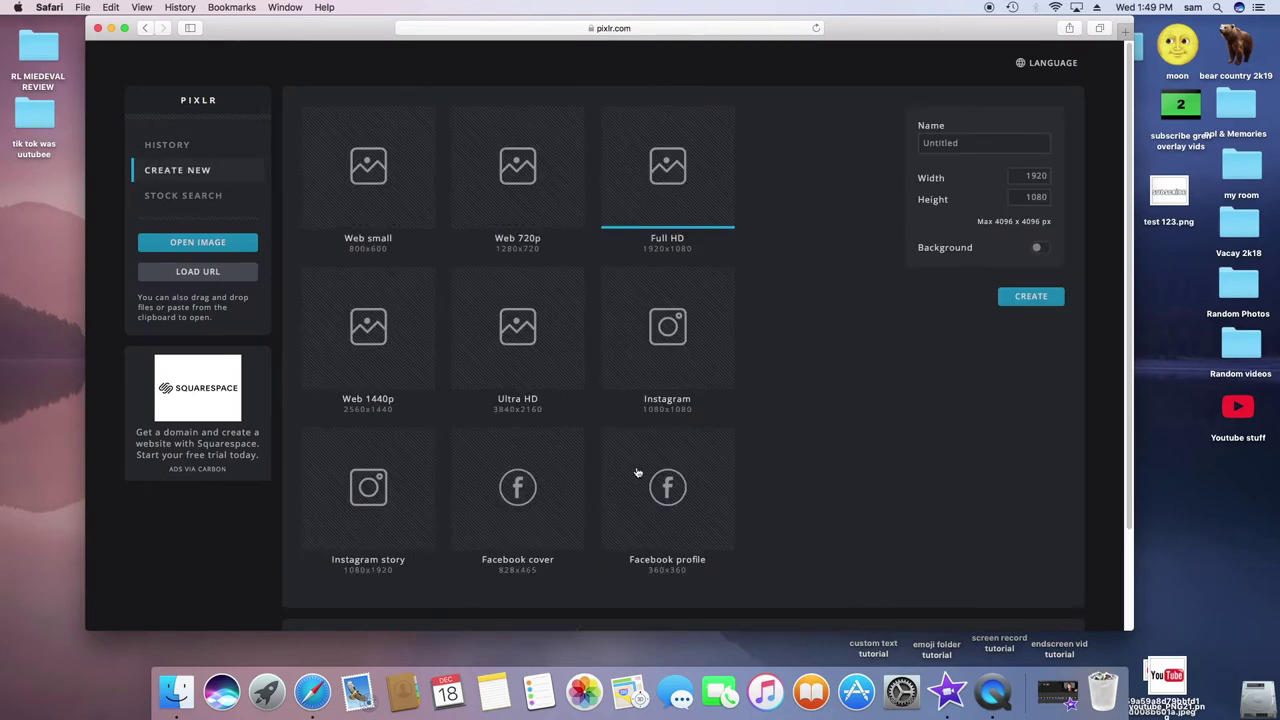
{"action": "left_click", "coordinate": [339, 186]}
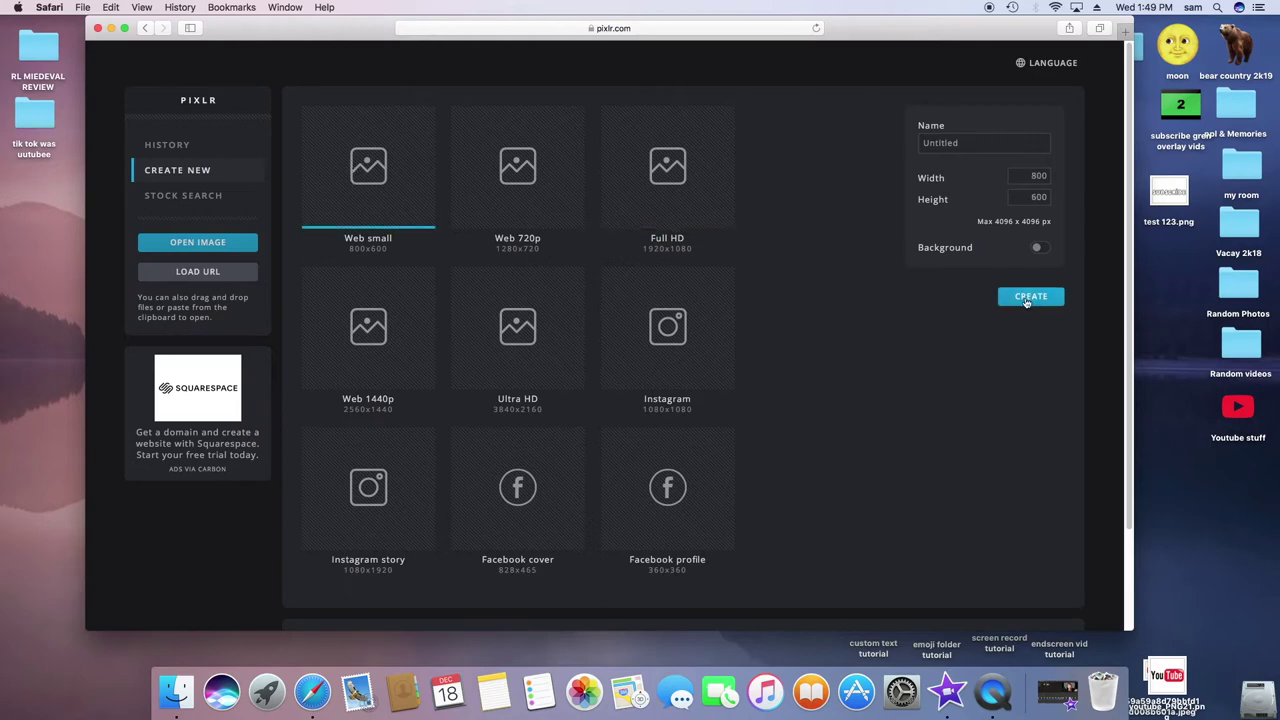
{"action": "left_click", "coordinate": [1025, 300]}
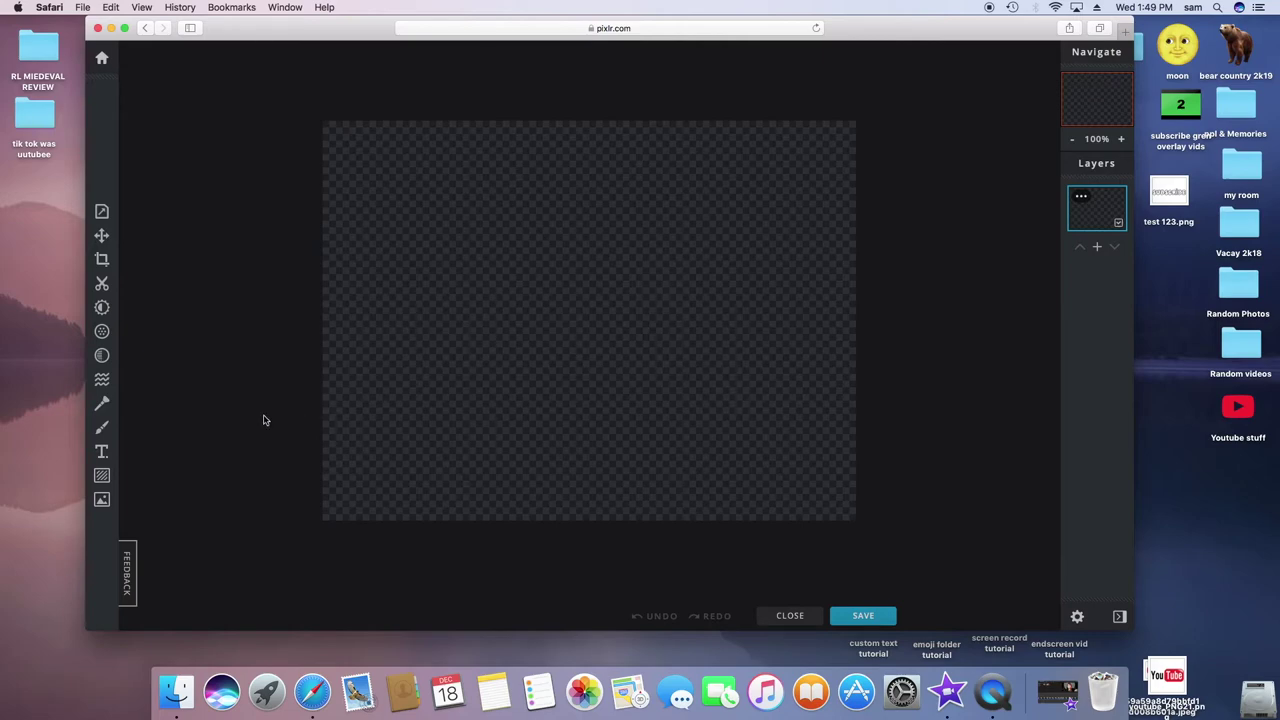
{"action": "left_click", "coordinate": [103, 452]}
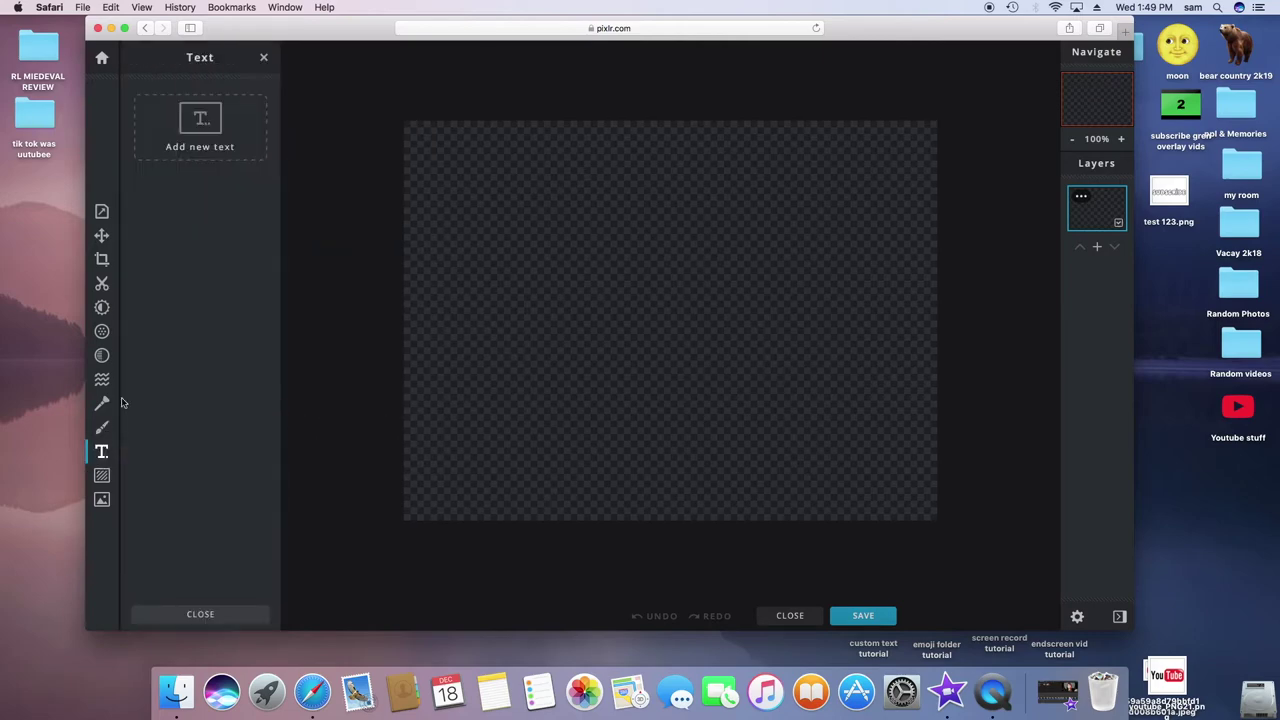
Add a new text layer and replace its sample text with 'subscribe'.
{"action": "left_click", "coordinate": [224, 159]}
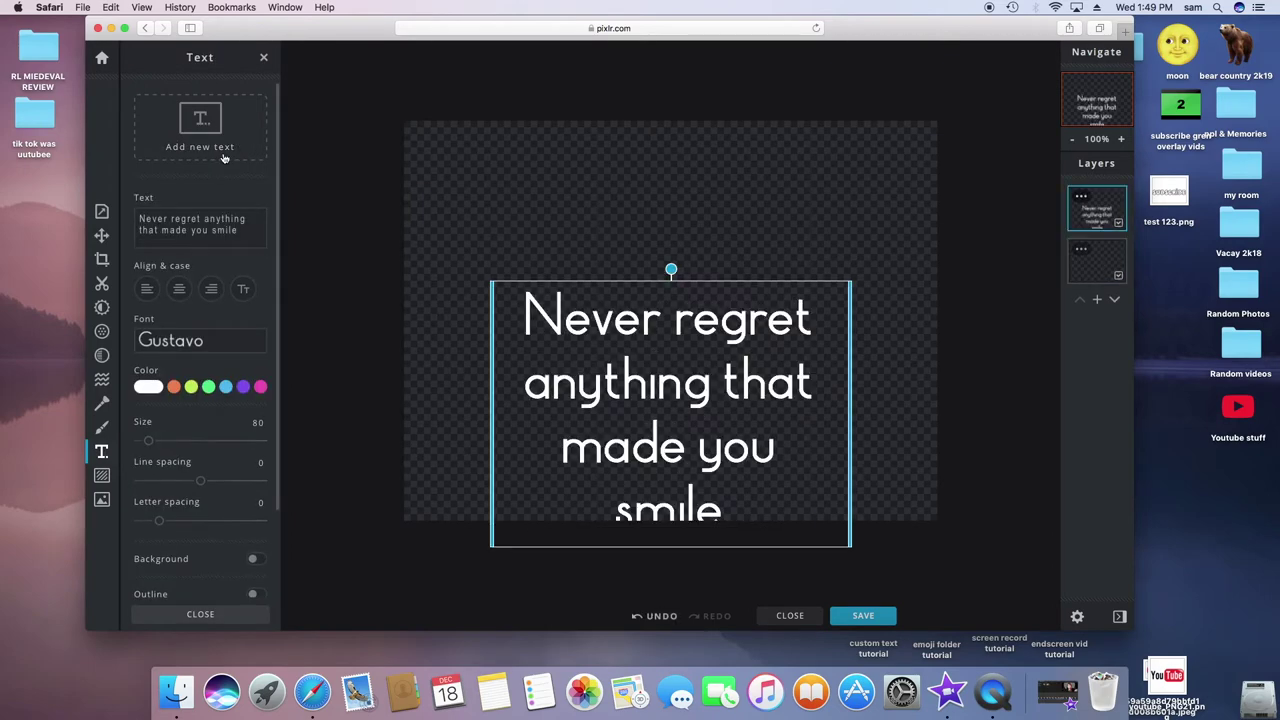
{"action": "left_click", "coordinate": [247, 233]}
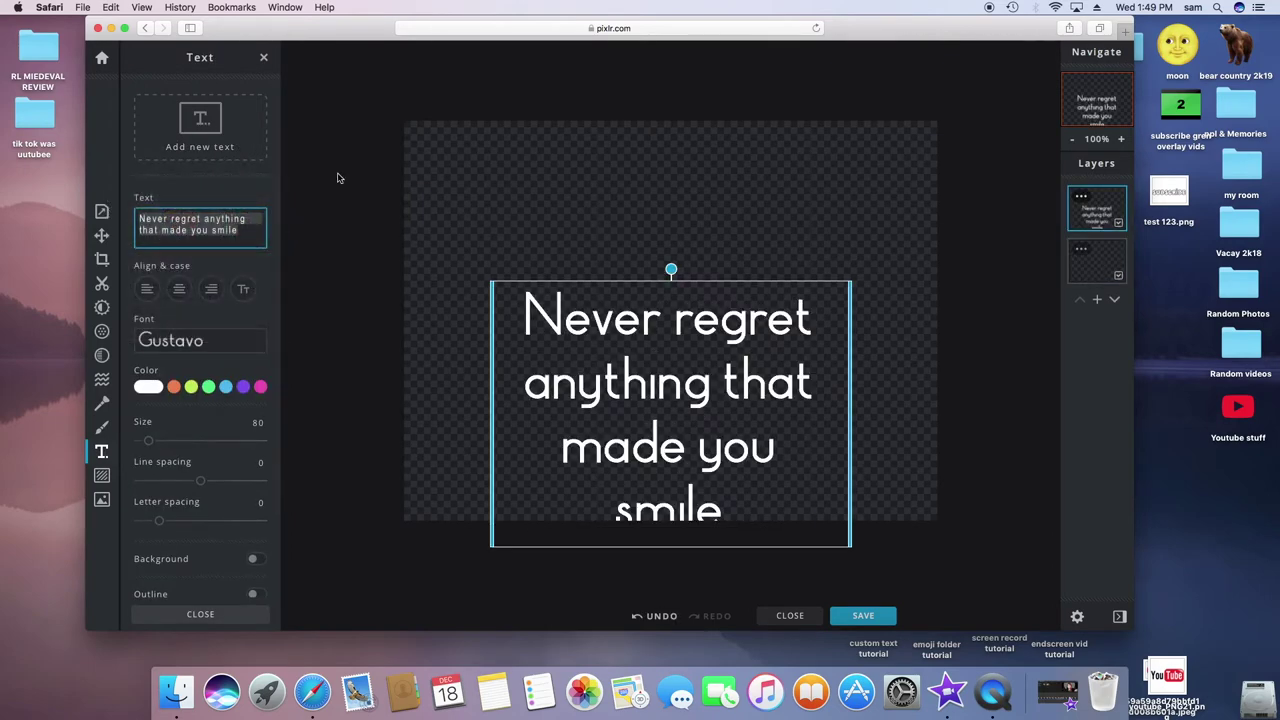
{"action": "type", "text": "subs"}
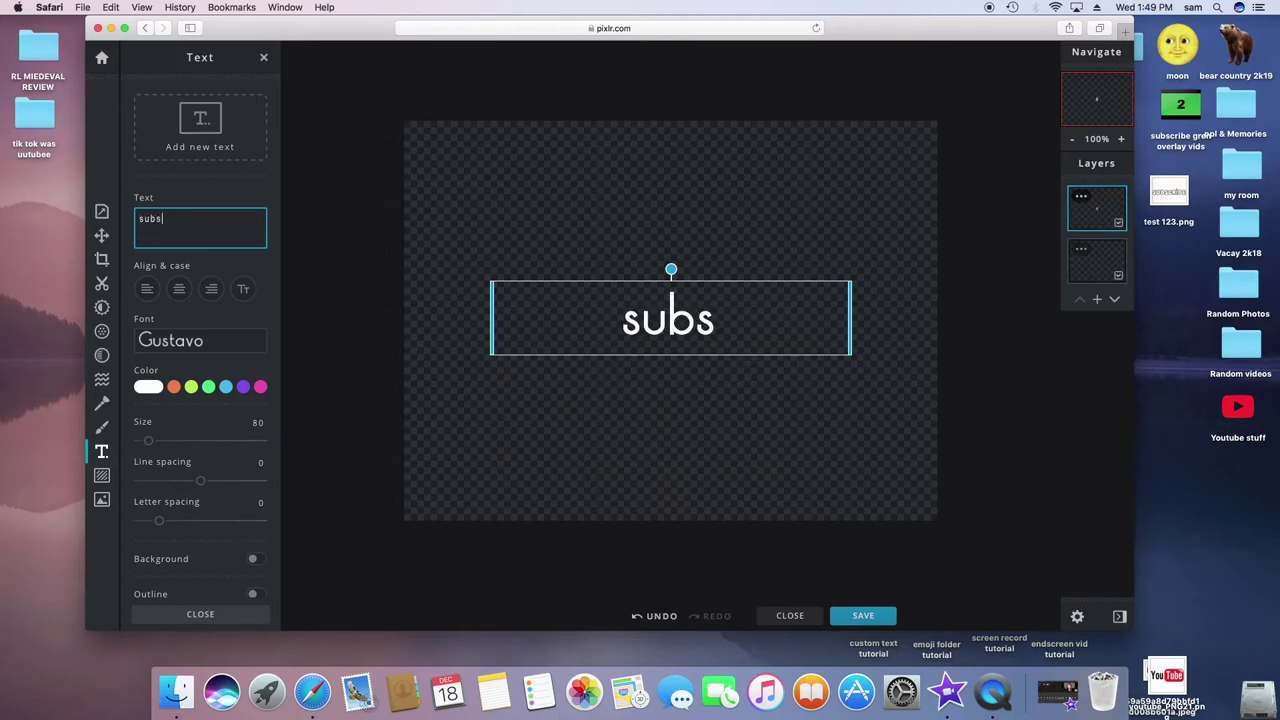
{"action": "type", "text": "cribe"}
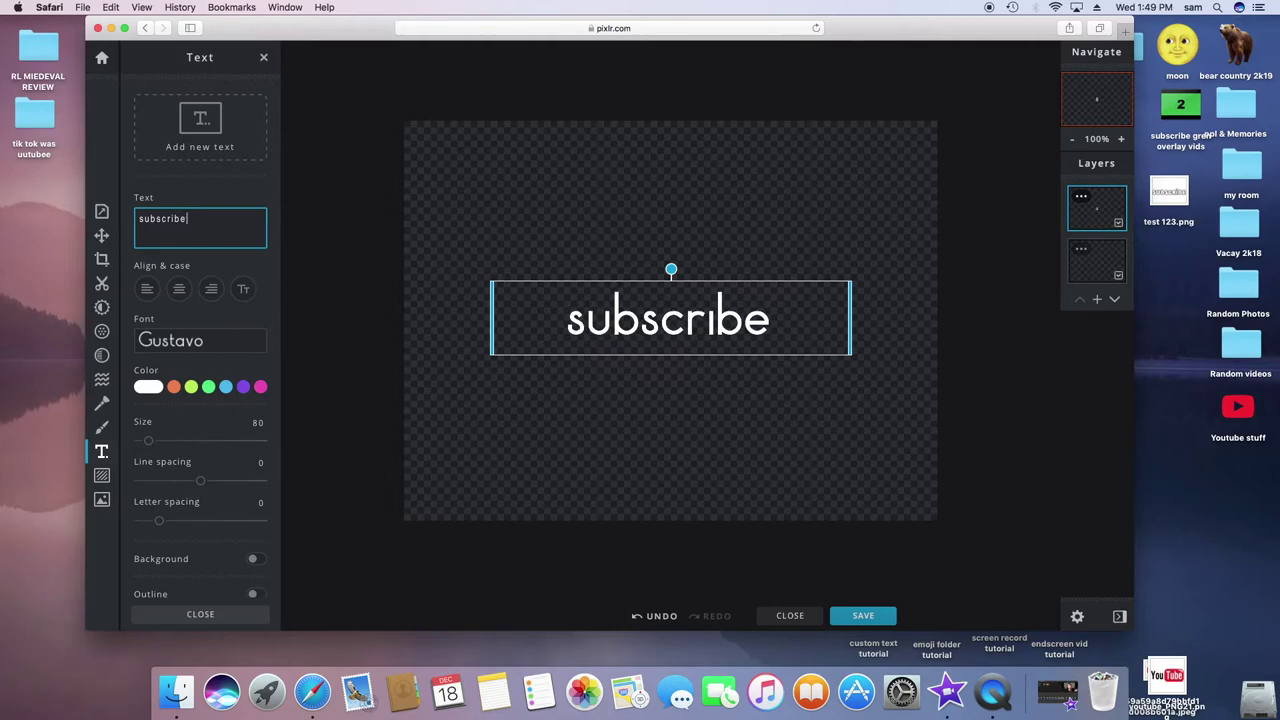
Switch the subscribe text's font from Gustavo to Neorah.
{"action": "left_click", "coordinate": [218, 345]}
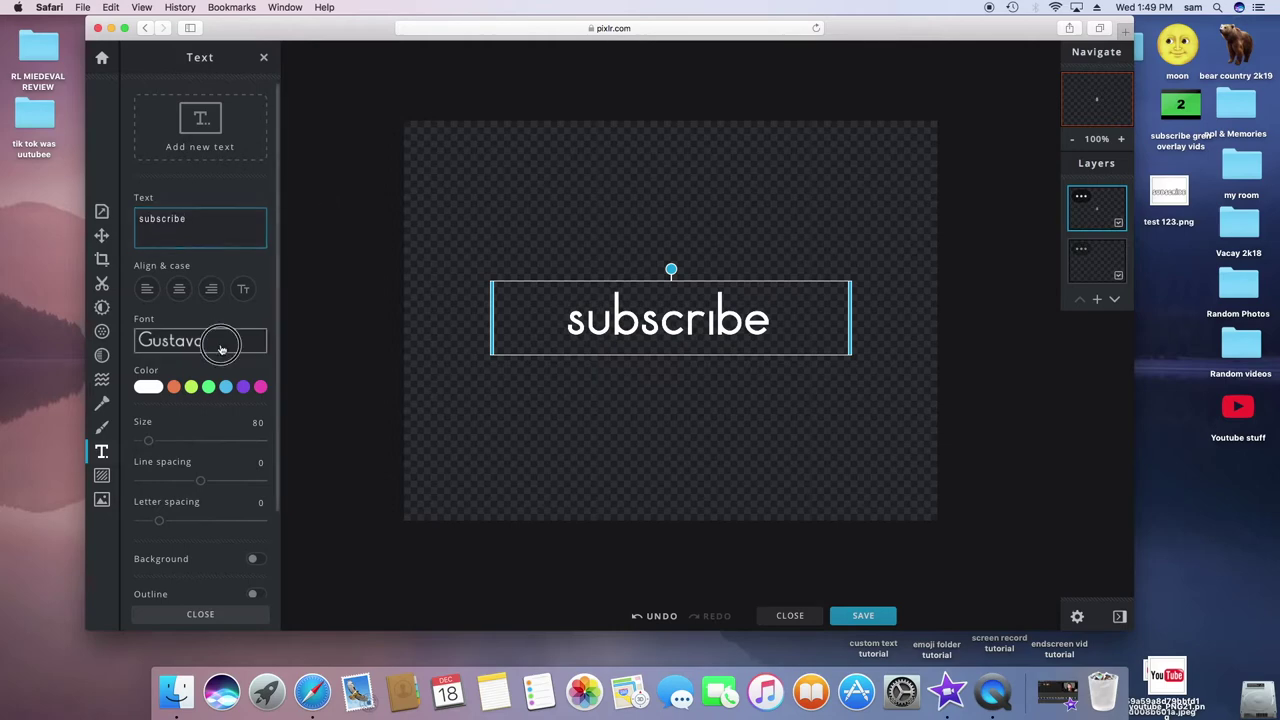
{"action": "scroll", "coordinate": [226, 279], "scroll_direction": "down", "scroll_amount": 20}
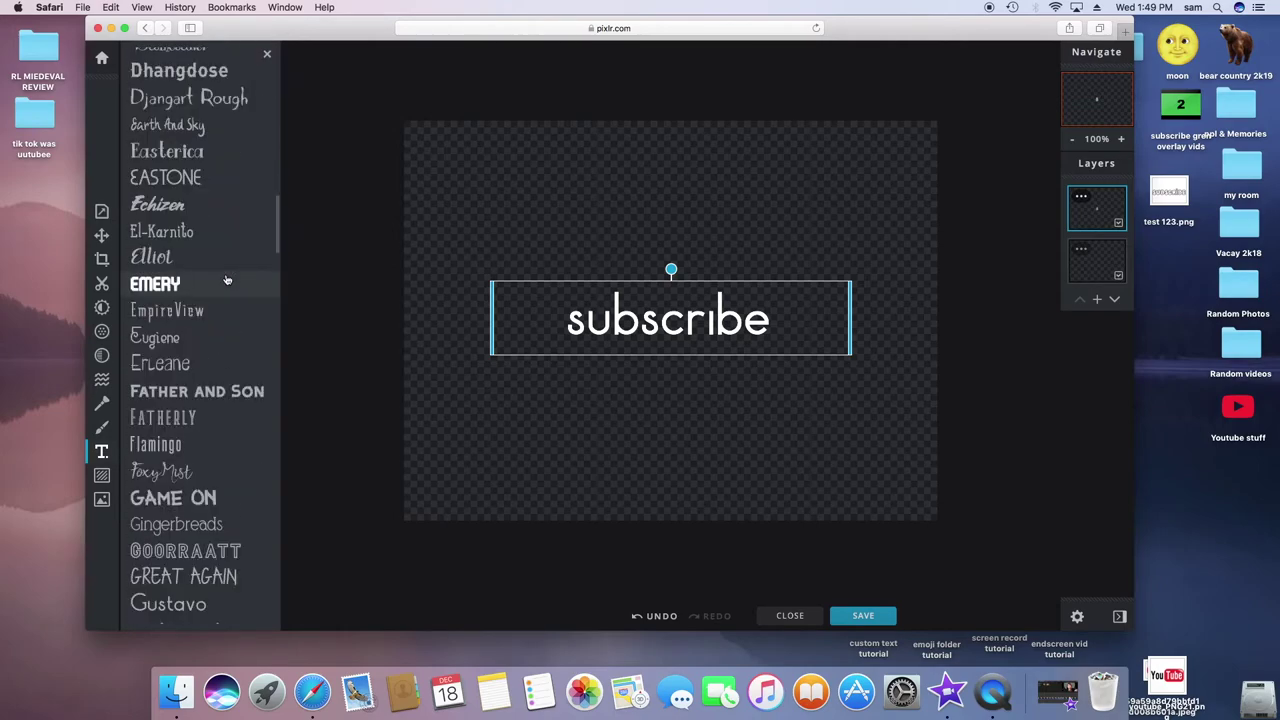
{"action": "scroll", "coordinate": [226, 279], "scroll_direction": "down", "scroll_amount": 20}
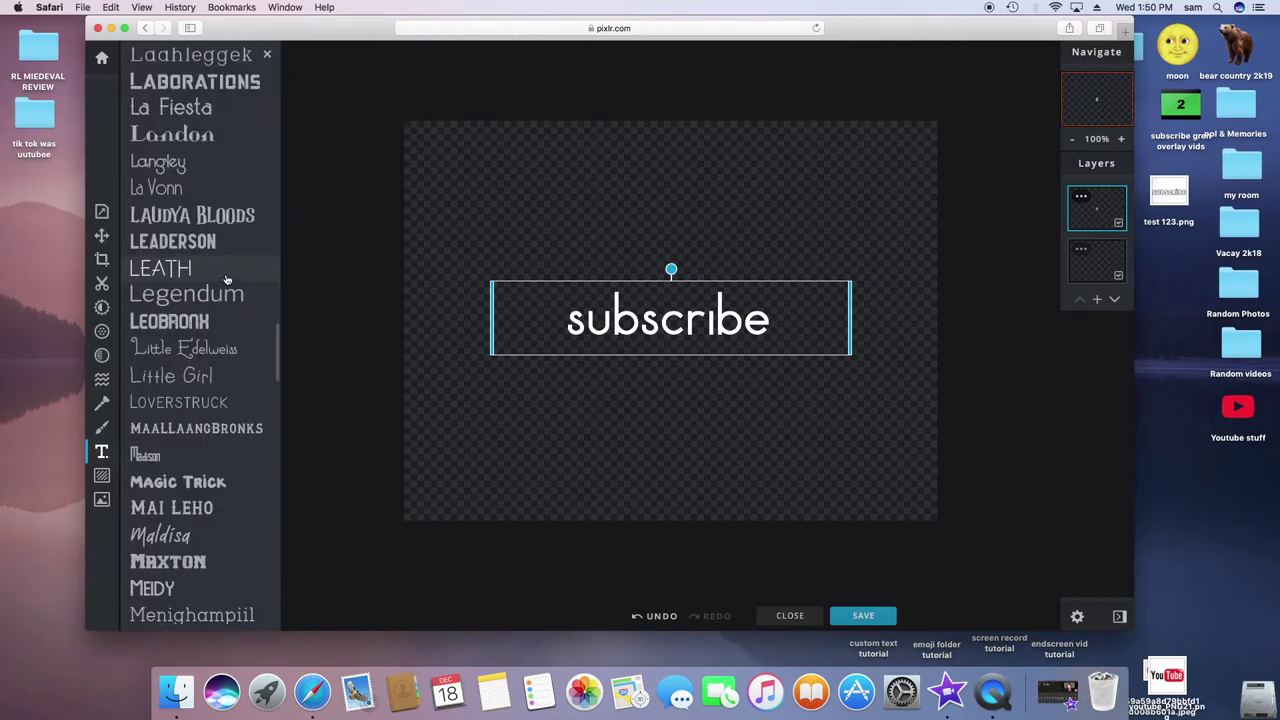
{"action": "scroll", "coordinate": [226, 279], "scroll_direction": "down", "scroll_amount": 10}
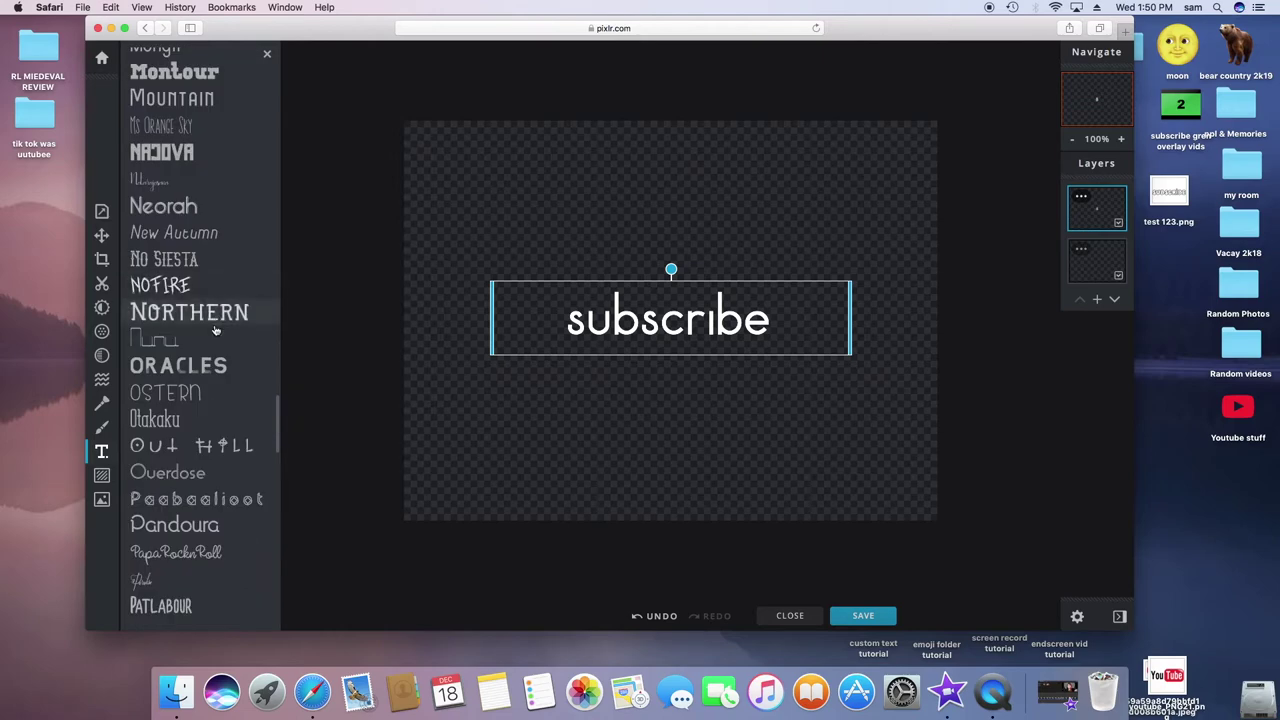
{"action": "left_click", "coordinate": [188, 203]}
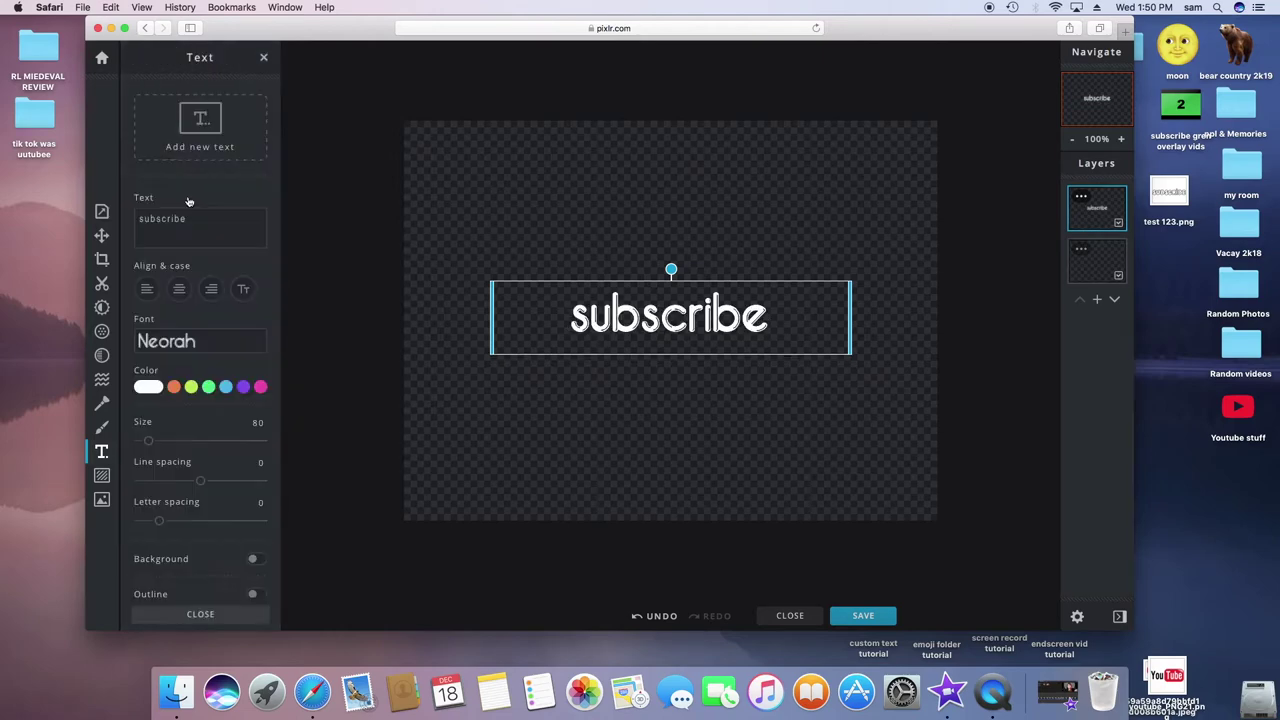
{"action": "scroll", "coordinate": [205, 389], "scroll_direction": "down", "scroll_amount": 3}
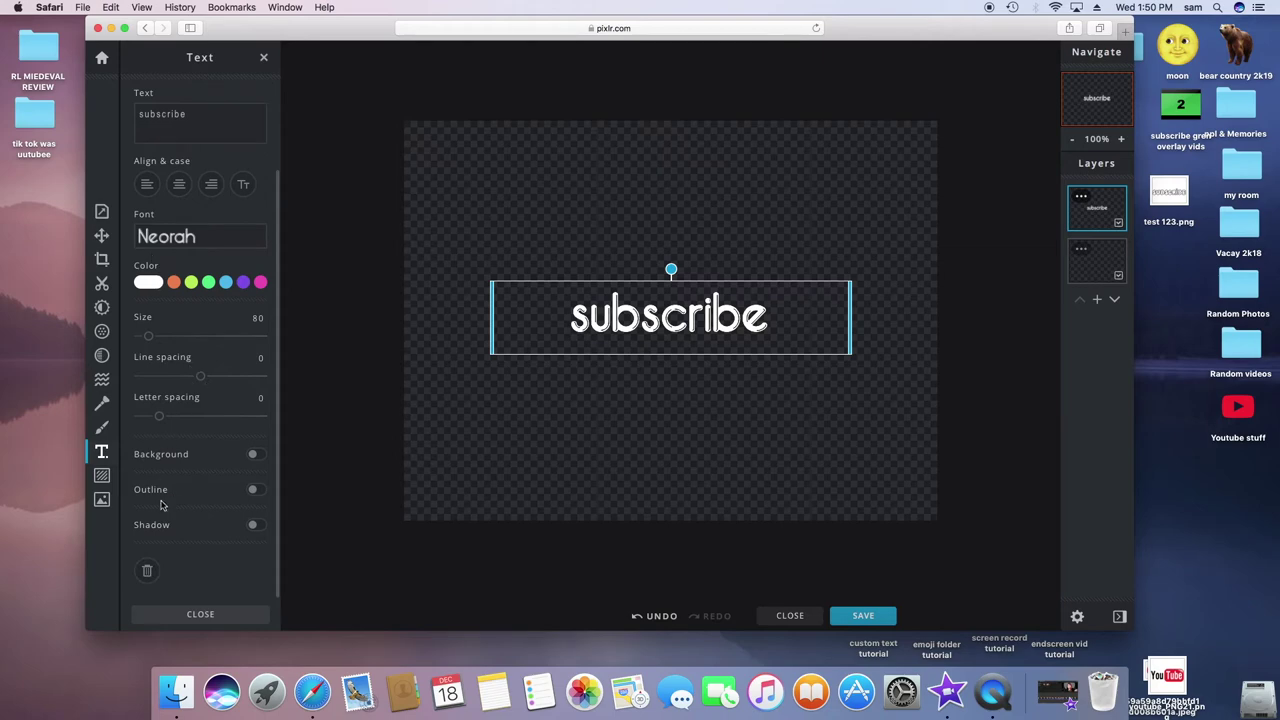
Turn on a #00AAFF blue outline at size 2 for the subscribe text.
{"action": "left_click", "coordinate": [252, 489]}
{"action": "scroll", "coordinate": [197, 512], "scroll_direction": "down", "scroll_amount": 2}
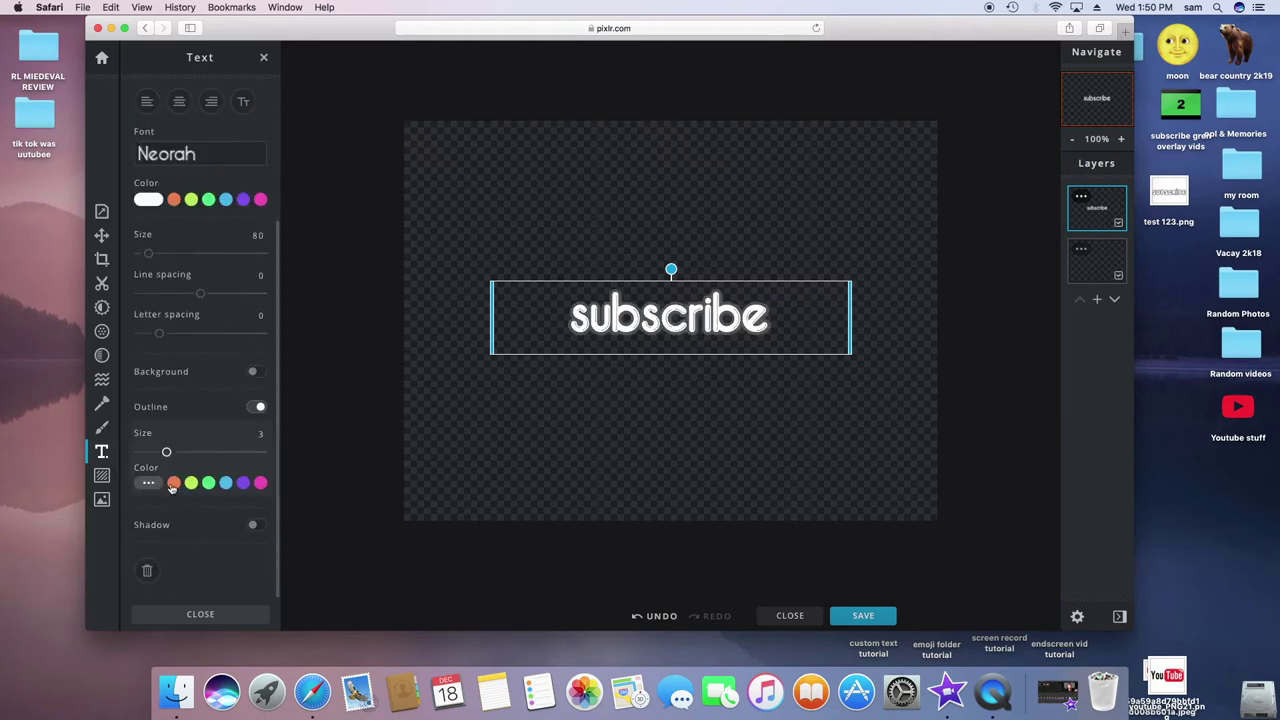
{"action": "left_click", "coordinate": [147, 484]}
{"action": "scroll", "coordinate": [150, 490], "scroll_direction": "down", "scroll_amount": 3}
{"action": "left_click", "coordinate": [134, 437]}
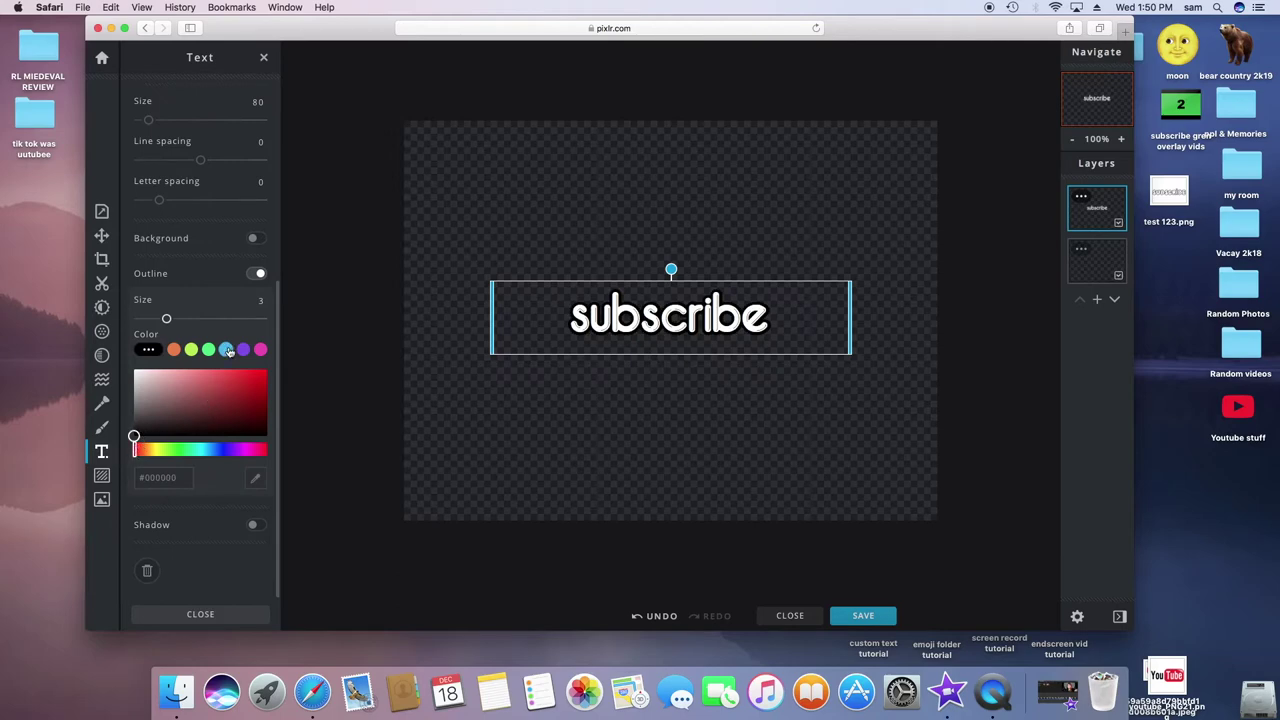
{"action": "left_click", "coordinate": [226, 349]}
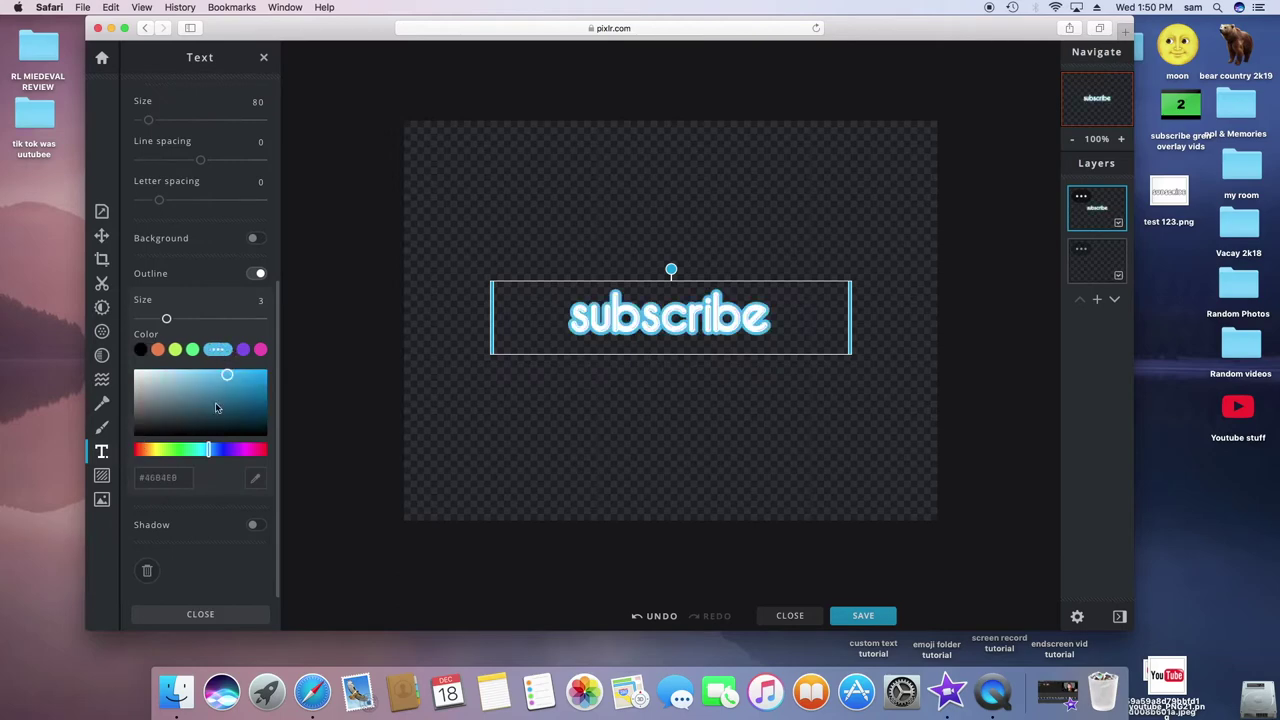
{"action": "left_click_drag", "start_coordinate": [237, 379], "coordinate": [270, 366]}
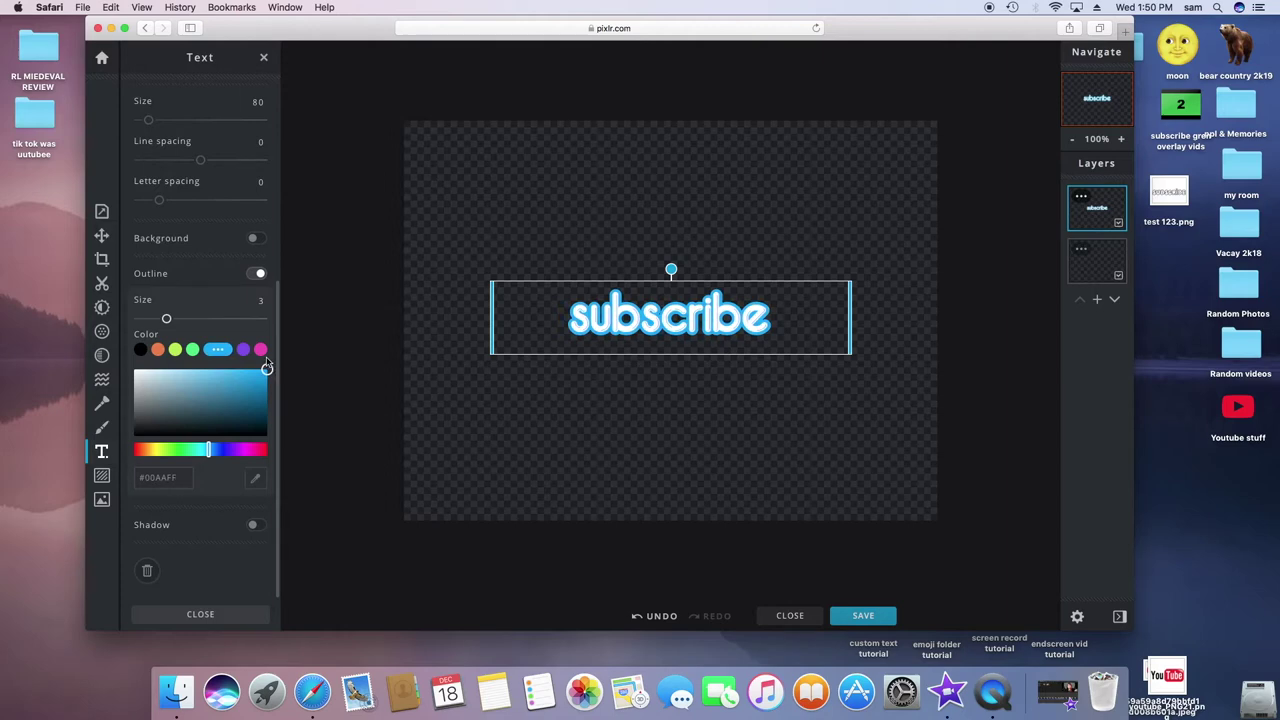
{"action": "mouse_move", "coordinate": [171, 322]}
{"action": "left_mouse_down"}
{"action": "mouse_move", "coordinate": [140, 321]}
{"action": "mouse_move", "coordinate": [151, 320]}
{"action": "left_mouse_up"}
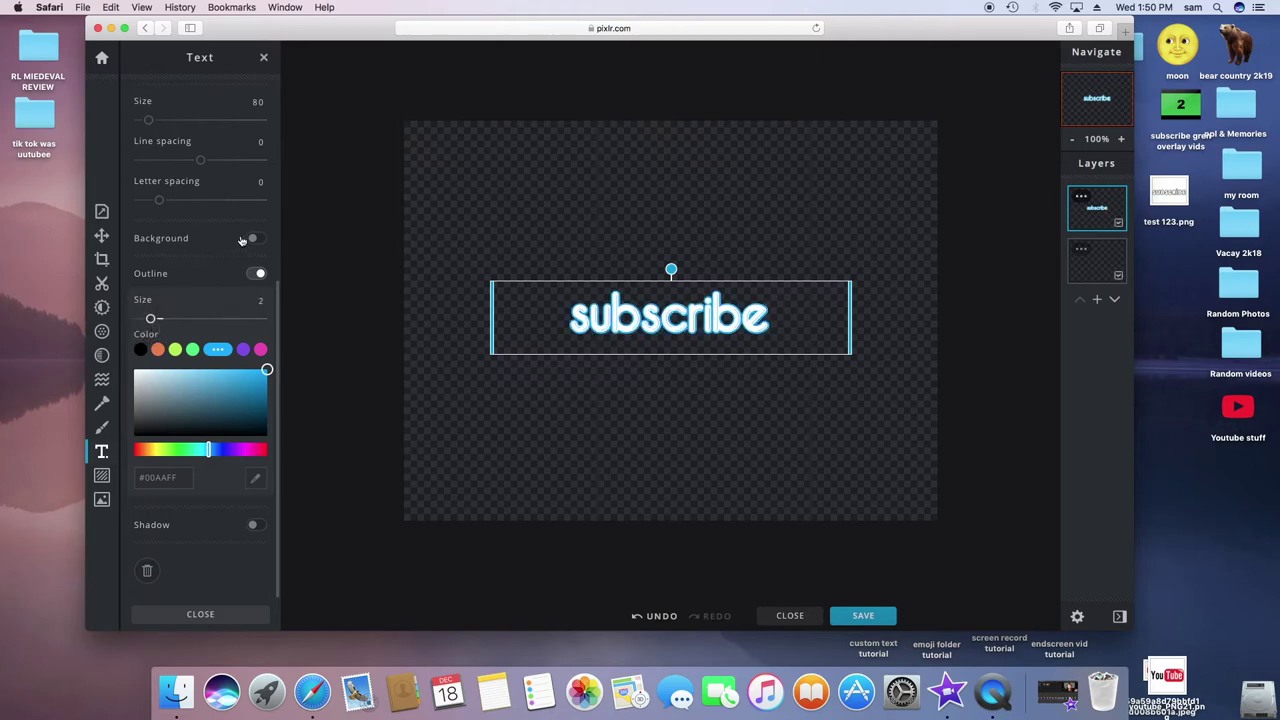
Colour the subscribe text pink #EB46B4.
{"action": "scroll", "coordinate": [180, 191], "scroll_direction": "up", "scroll_amount": 5}
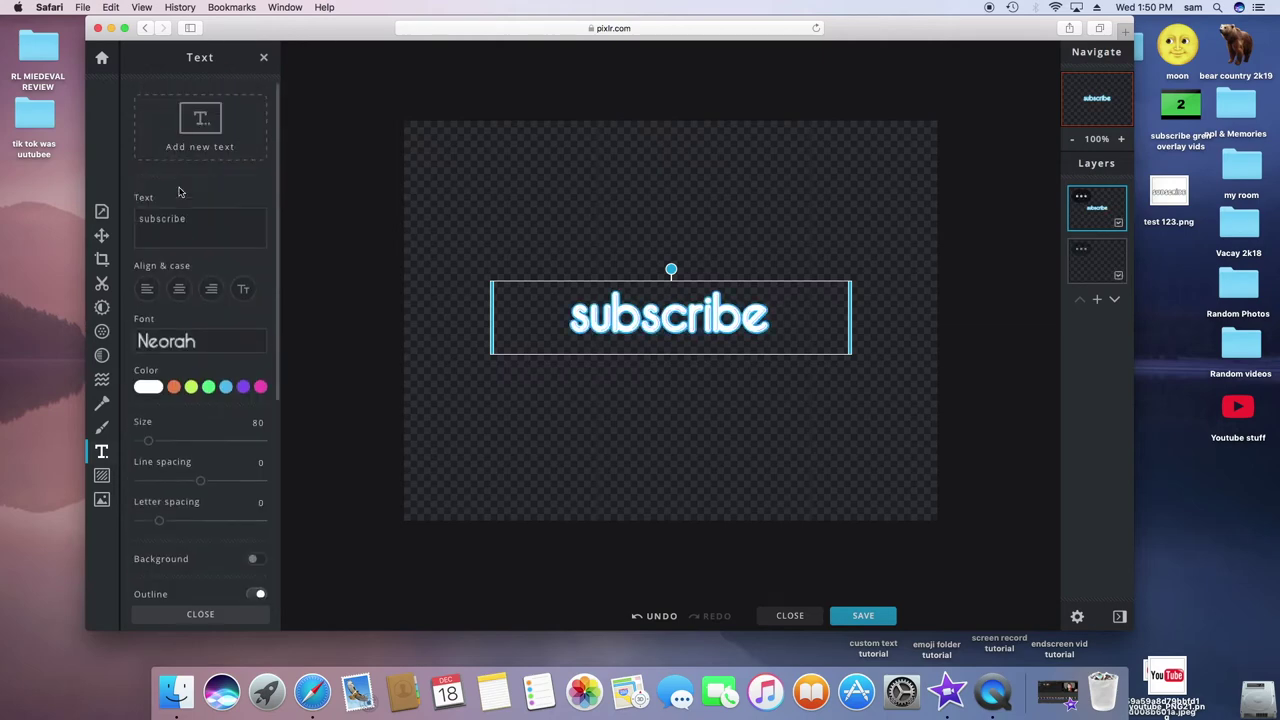
{"action": "left_click", "coordinate": [208, 386]}
{"action": "scroll", "coordinate": [230, 380], "scroll_direction": "down", "scroll_amount": 1}
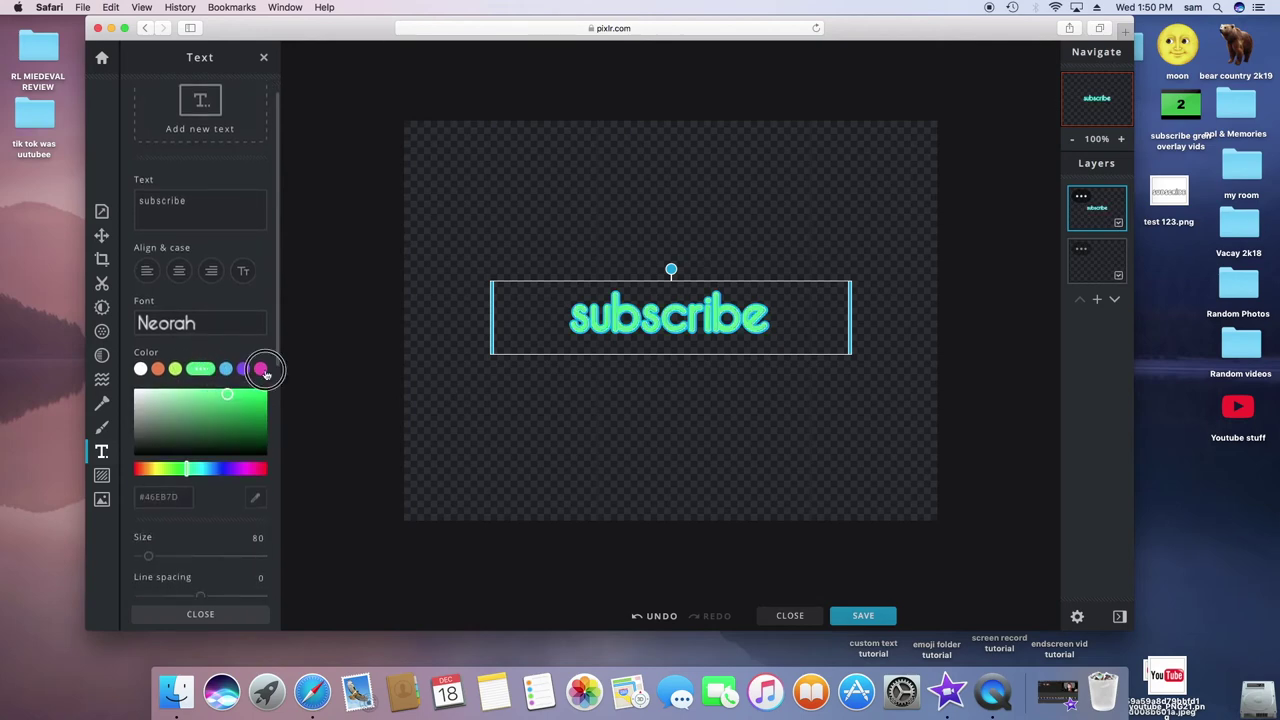
{"action": "left_click", "coordinate": [262, 370]}
{"action": "scroll", "coordinate": [230, 370], "scroll_direction": "down", "scroll_amount": 5}
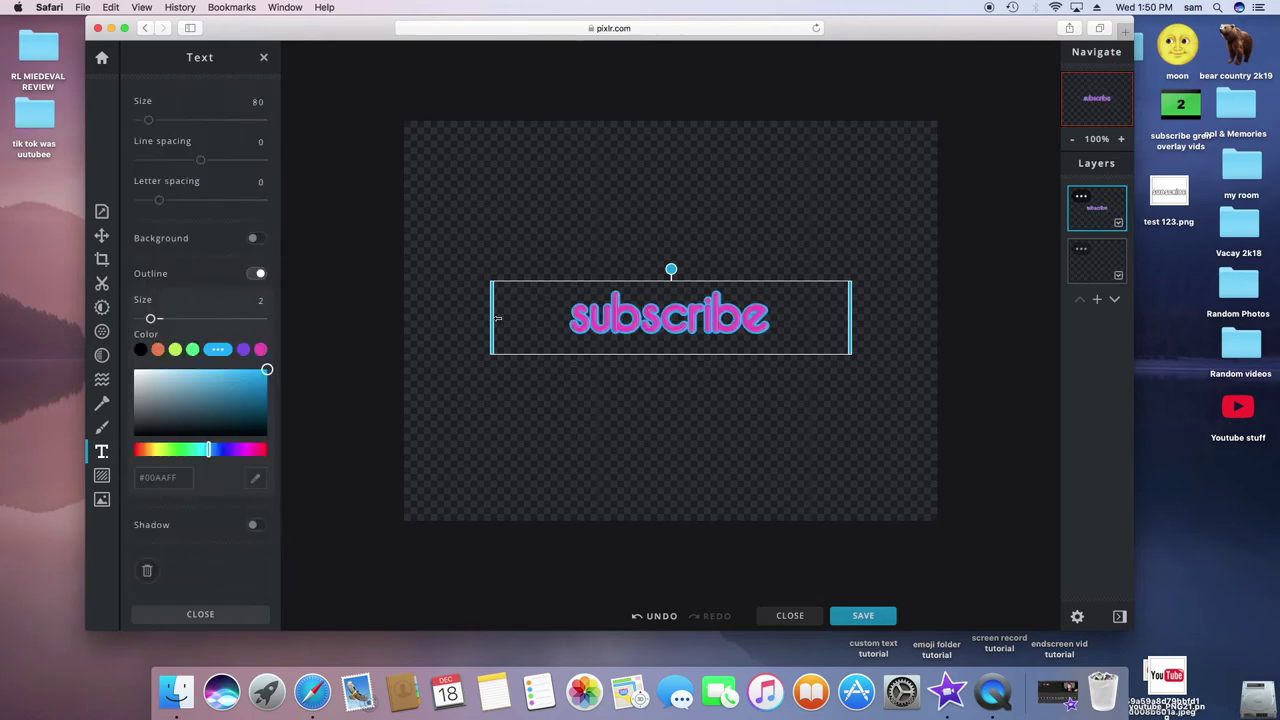
Widen the text box on both sides and set the text size to 195.
{"action": "left_click_drag", "start_coordinate": [498, 318], "coordinate": [403, 320]}
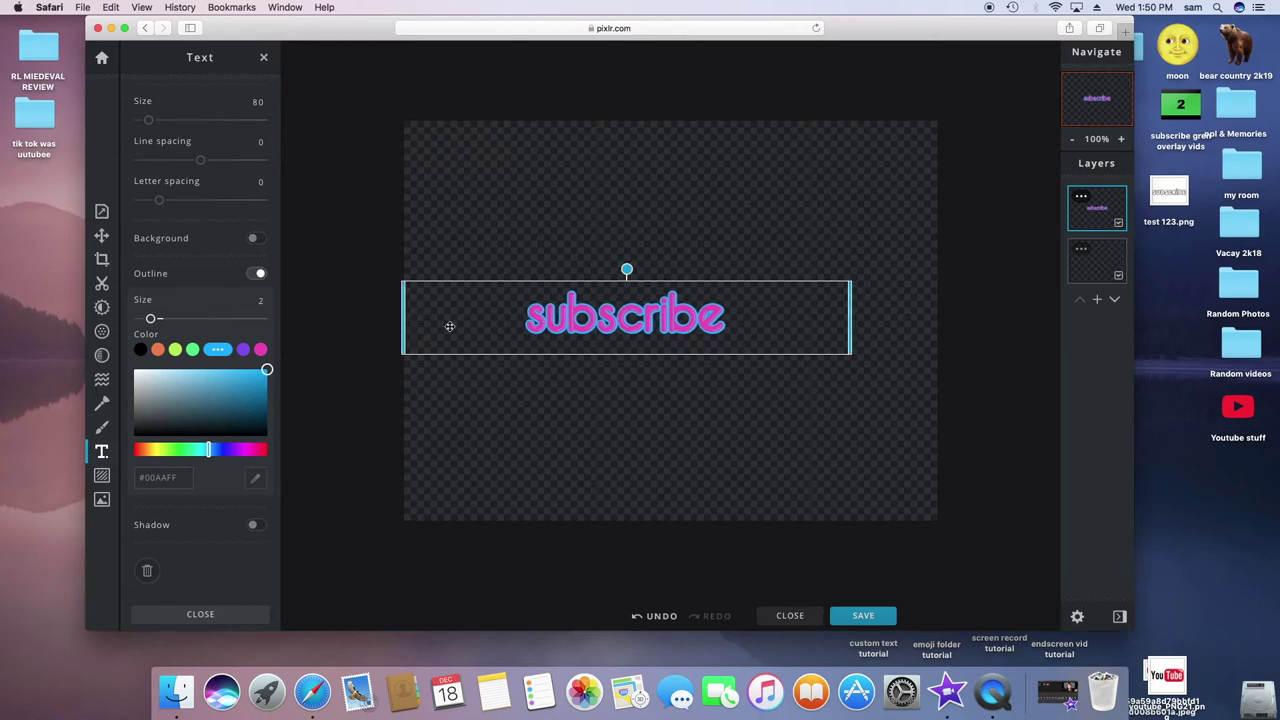
{"action": "left_click_drag", "start_coordinate": [848, 322], "coordinate": [941, 323]}
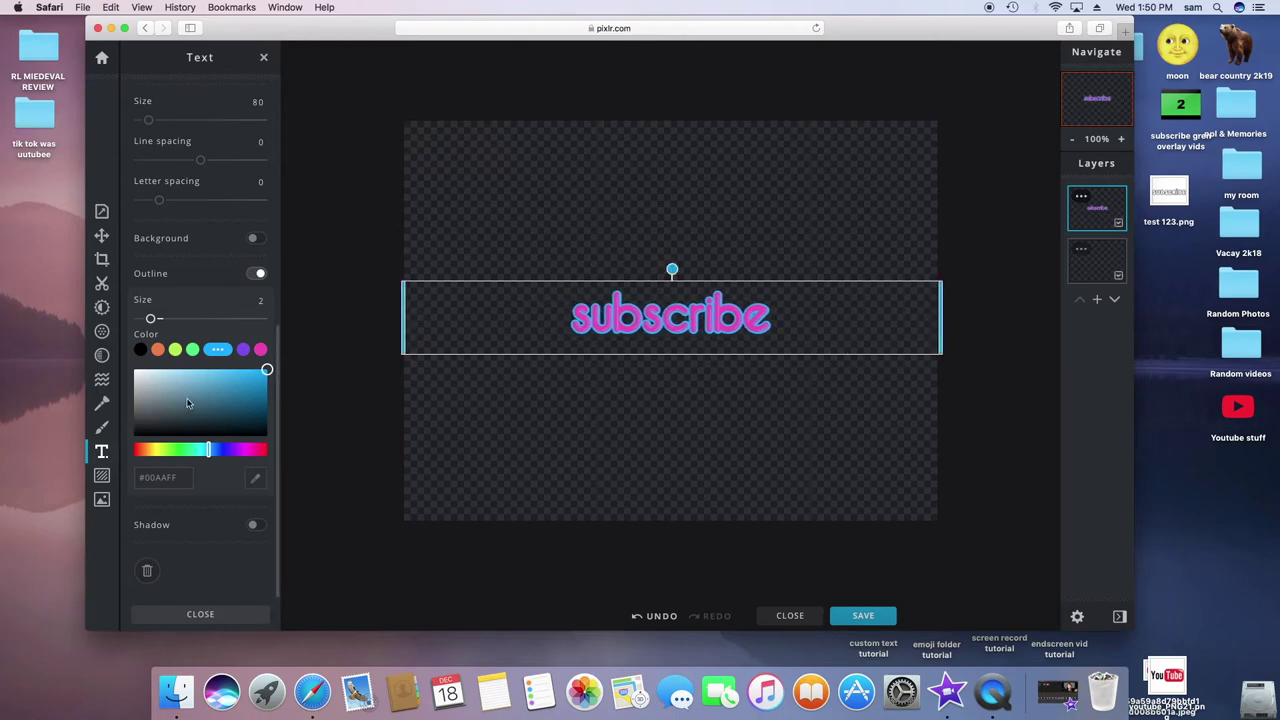
{"action": "scroll", "coordinate": [187, 397], "scroll_direction": "up", "scroll_amount": 5}
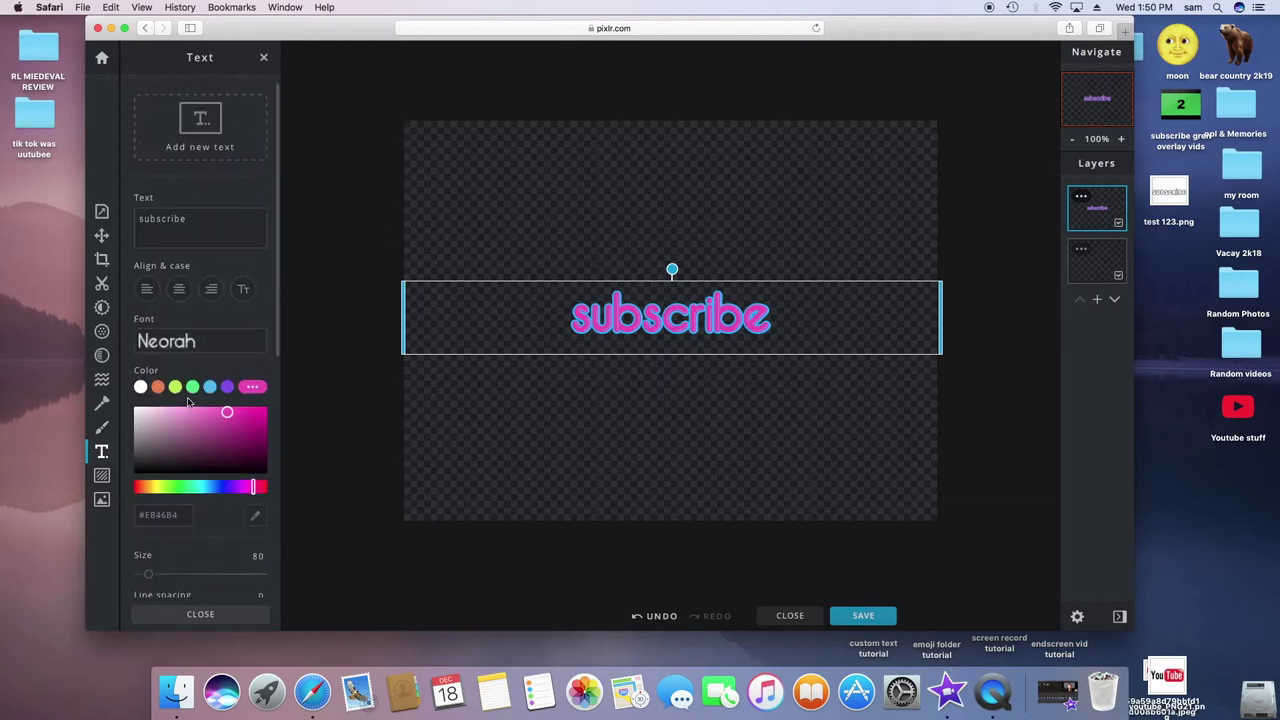
{"action": "scroll", "coordinate": [187, 400], "scroll_direction": "down", "scroll_amount": 5}
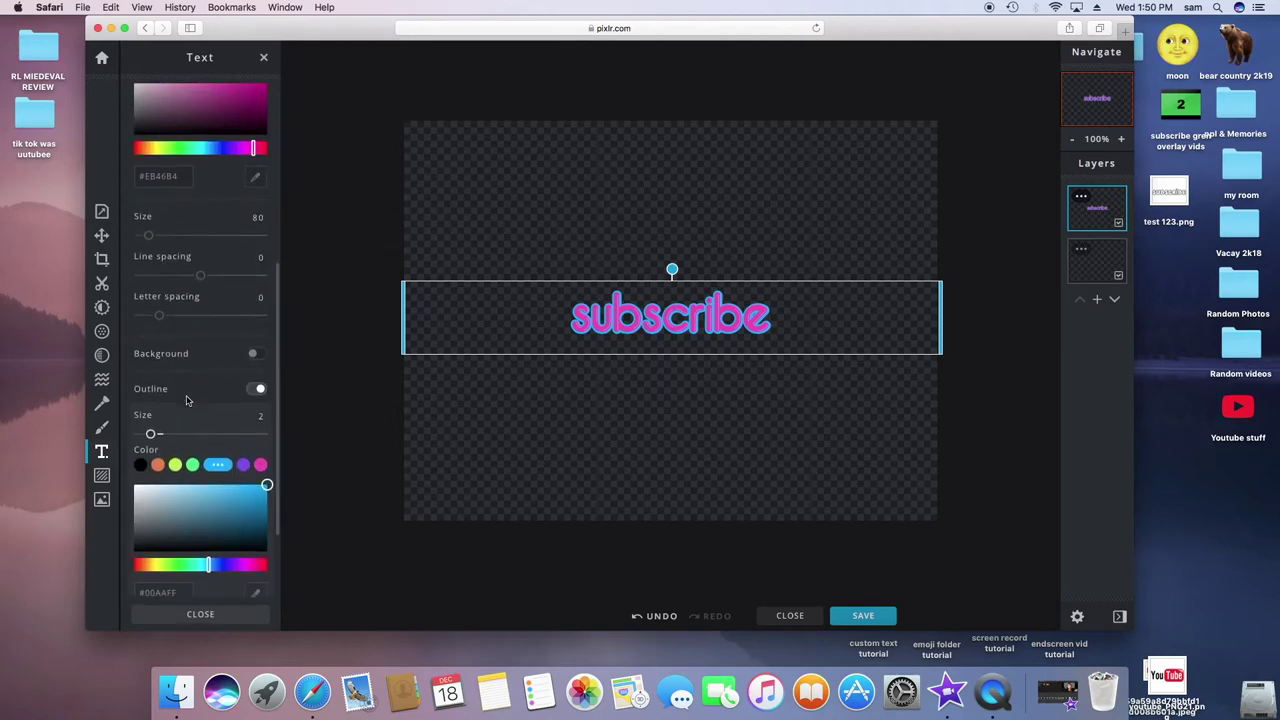
{"action": "scroll", "coordinate": [186, 395], "scroll_direction": "up", "scroll_amount": 5}
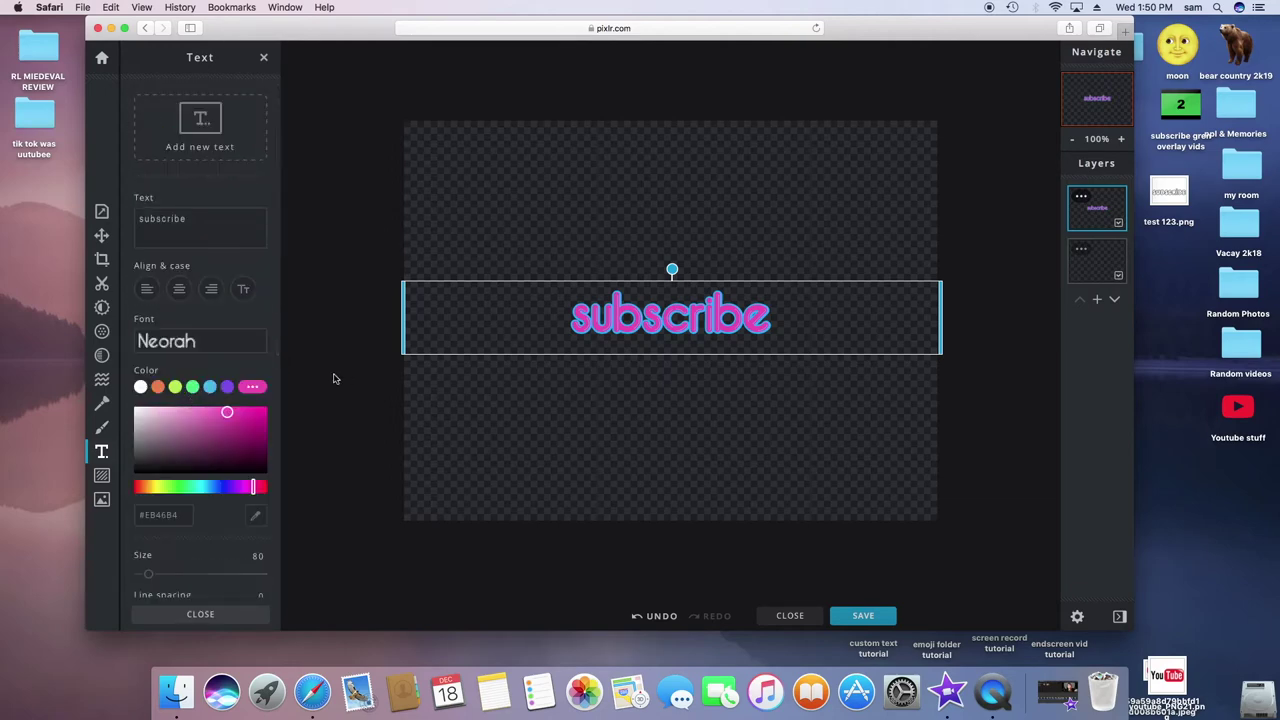
{"action": "scroll", "coordinate": [200, 430], "scroll_direction": "down", "scroll_amount": 2}
{"action": "left_click_drag", "start_coordinate": [149, 505], "coordinate": [162, 504]}
{"action": "left_click_drag", "start_coordinate": [743, 342], "coordinate": [746, 317]}
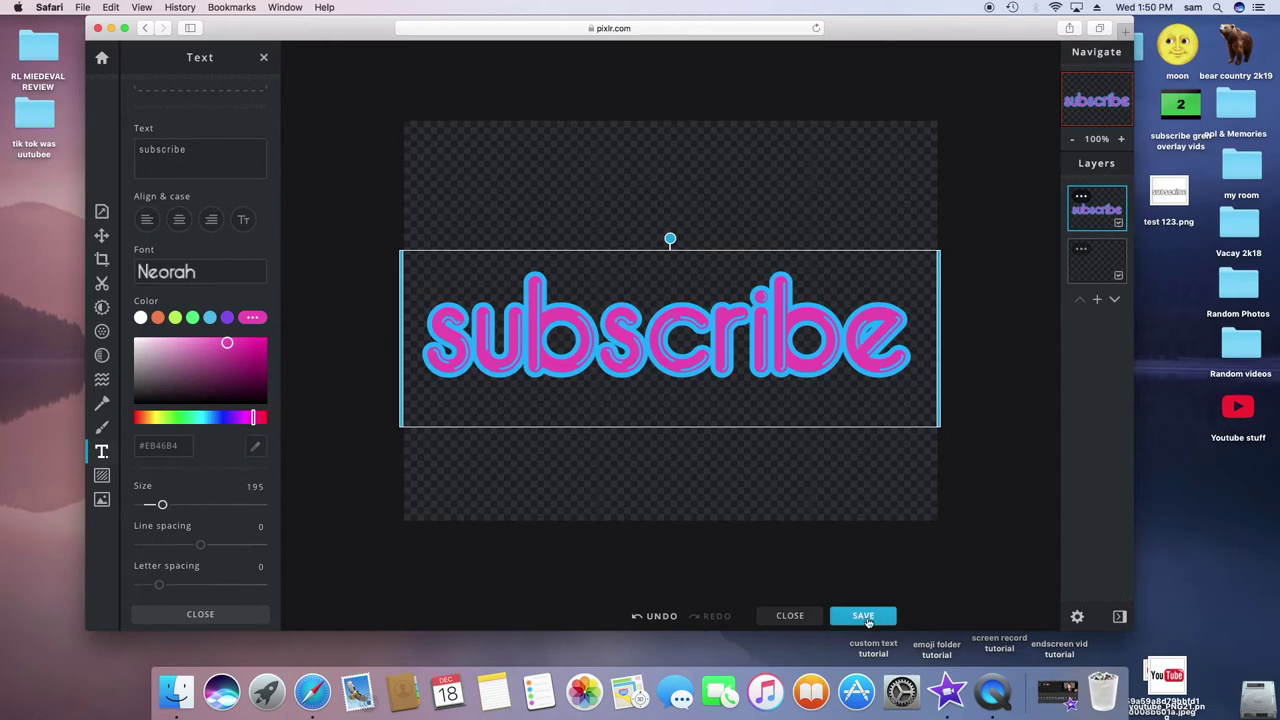
Download the design as PNG 'subbbbbbbyyyyy.png' and drag it onto the desktop.
{"action": "left_click", "coordinate": [863, 616]}
{"action": "left_click_drag", "start_coordinate": [960, 27], "coordinate": [893, 8]}
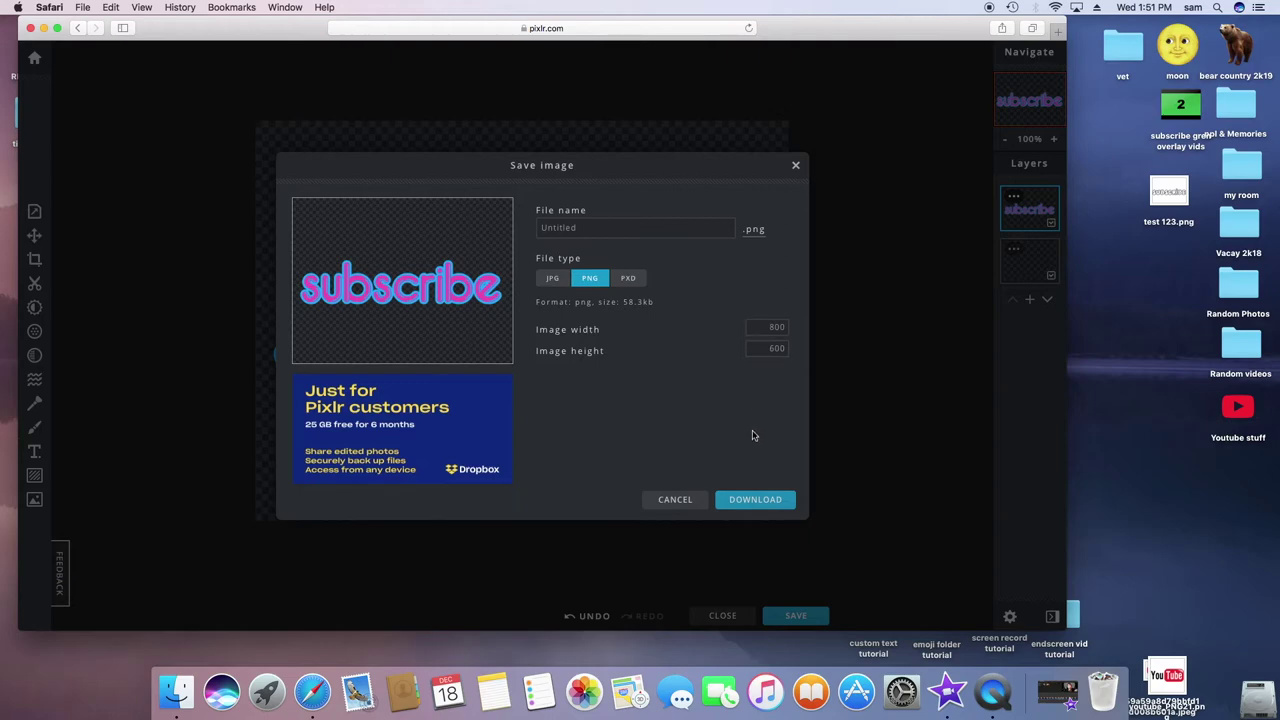
{"action": "left_click", "coordinate": [584, 227]}
{"action": "double_click", "coordinate": [584, 227]}
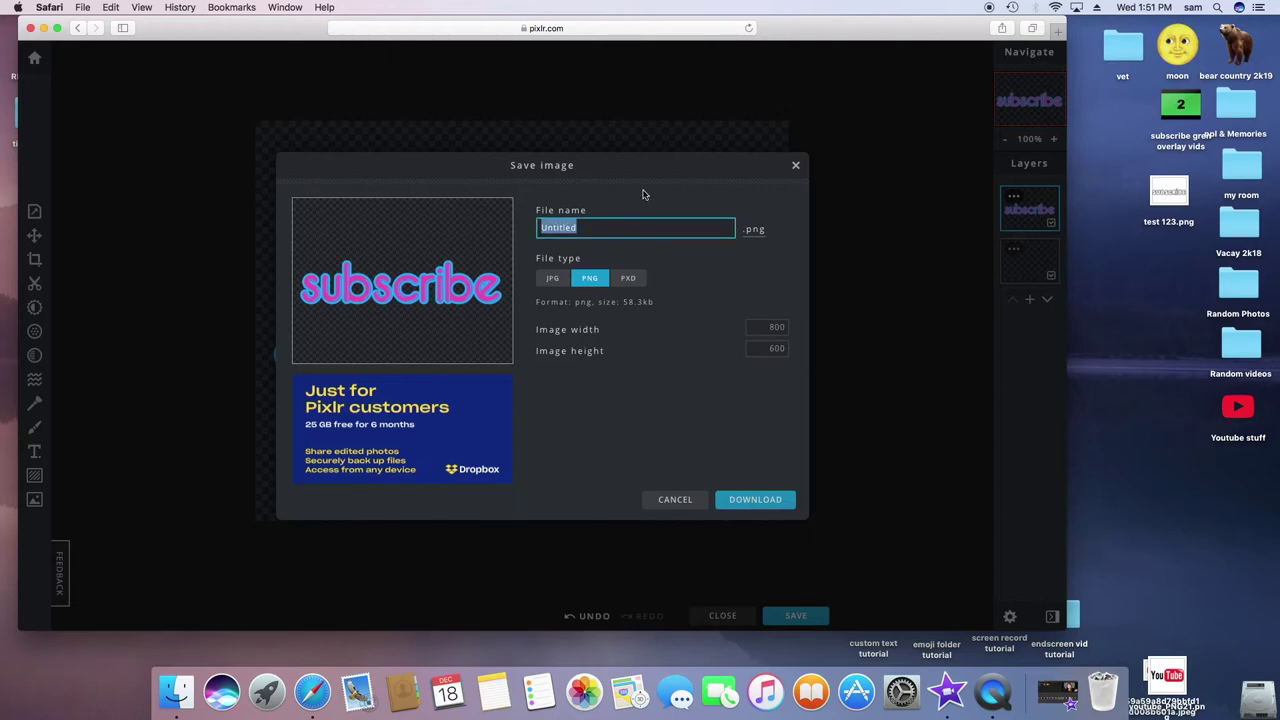
{"action": "type", "text": "subbbbbbbyyyyy"}
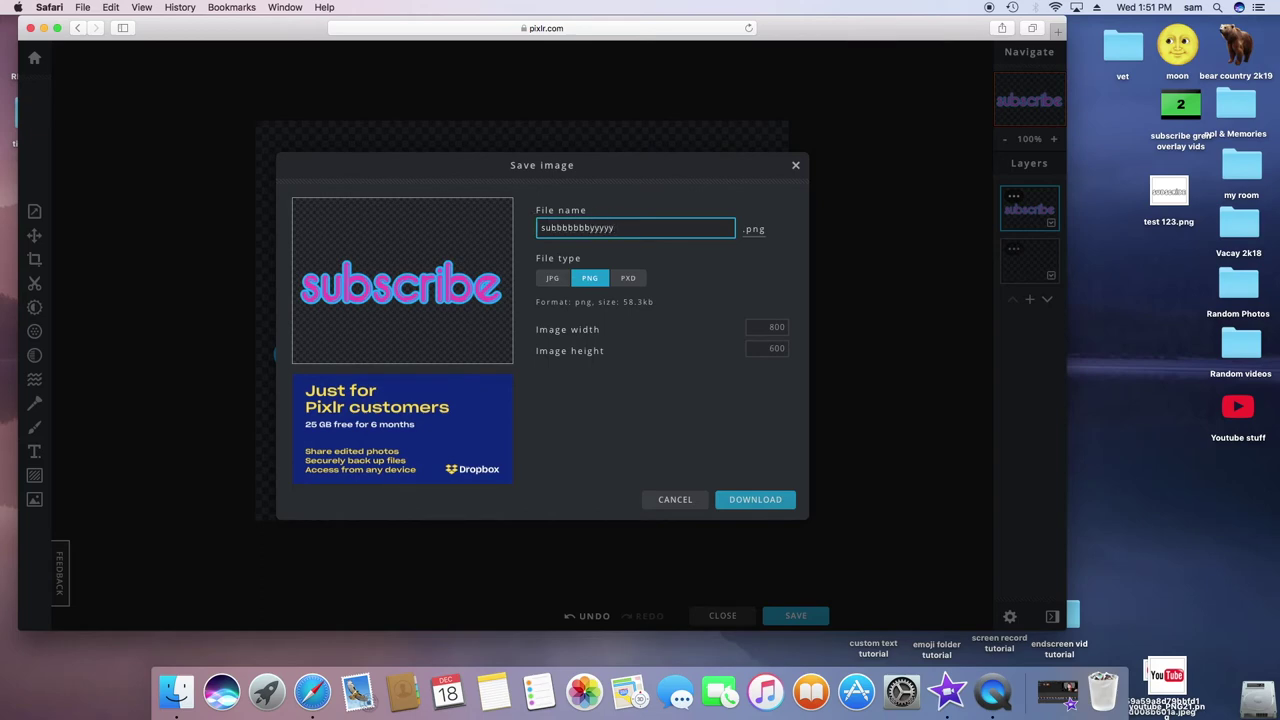
{"action": "left_click", "coordinate": [755, 499]}
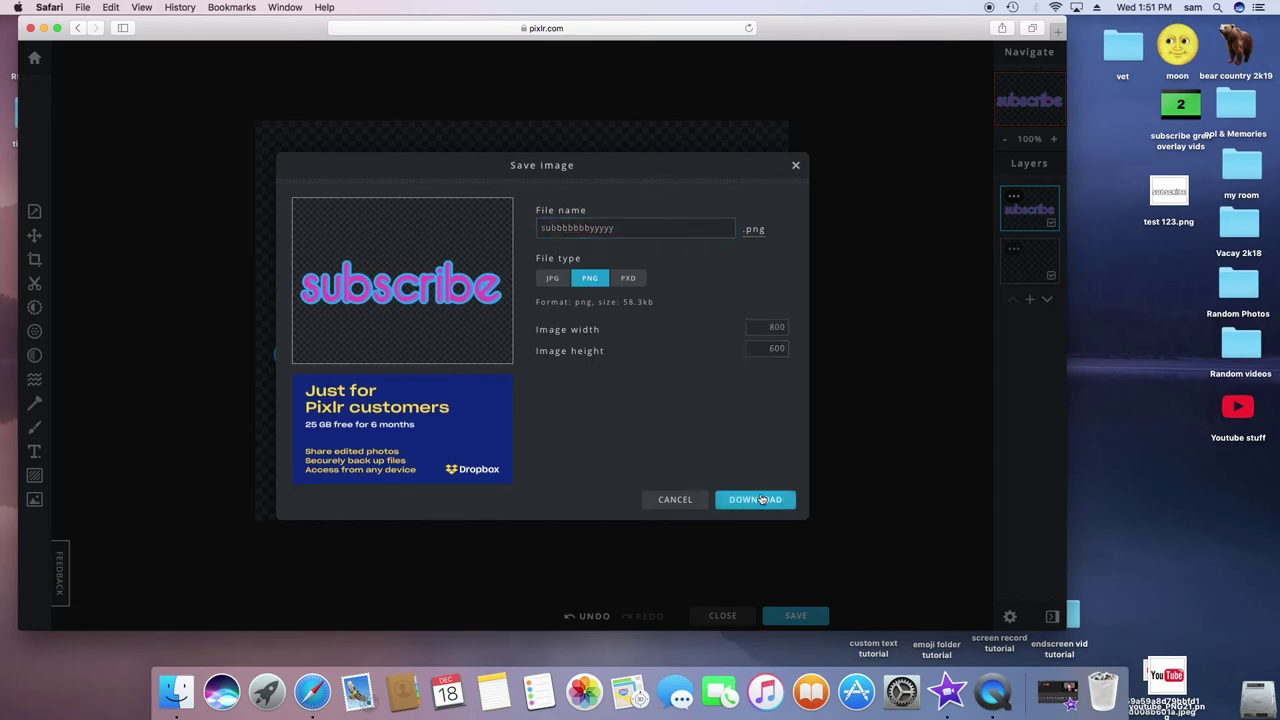
{"action": "left_click", "coordinate": [972, 30]}
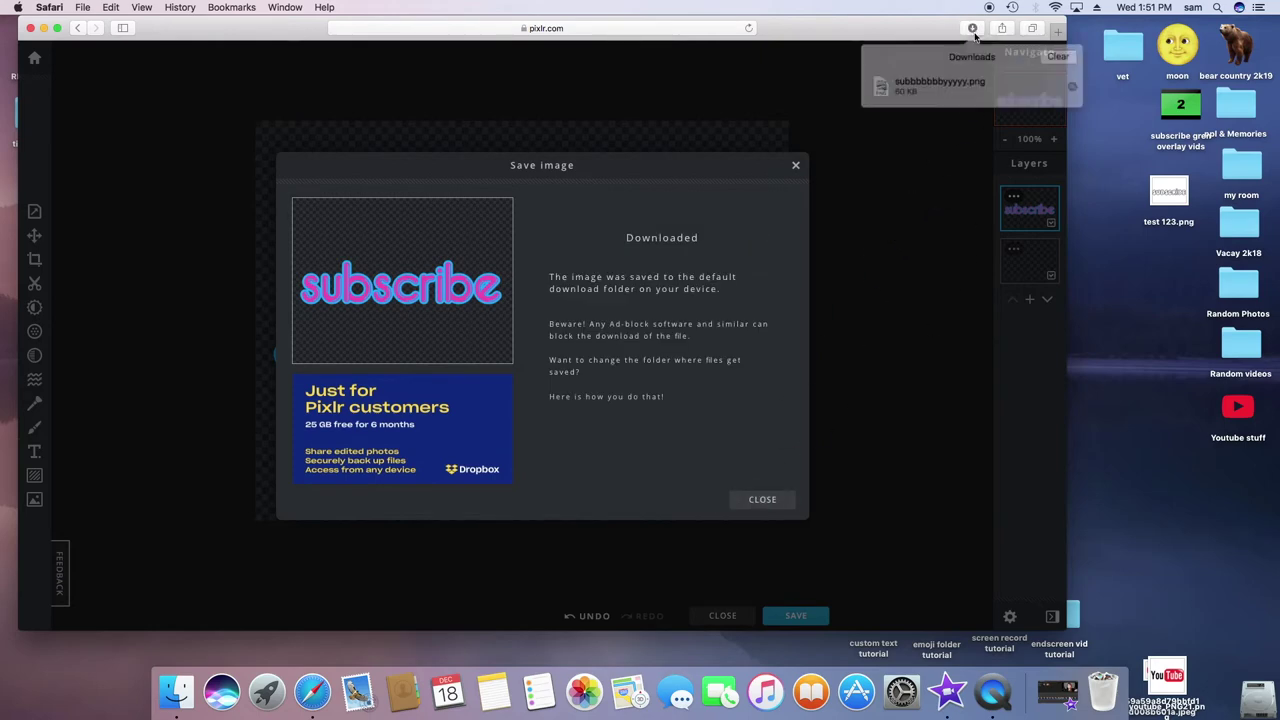
{"action": "left_click_drag", "start_coordinate": [905, 84], "coordinate": [1125, 300]}
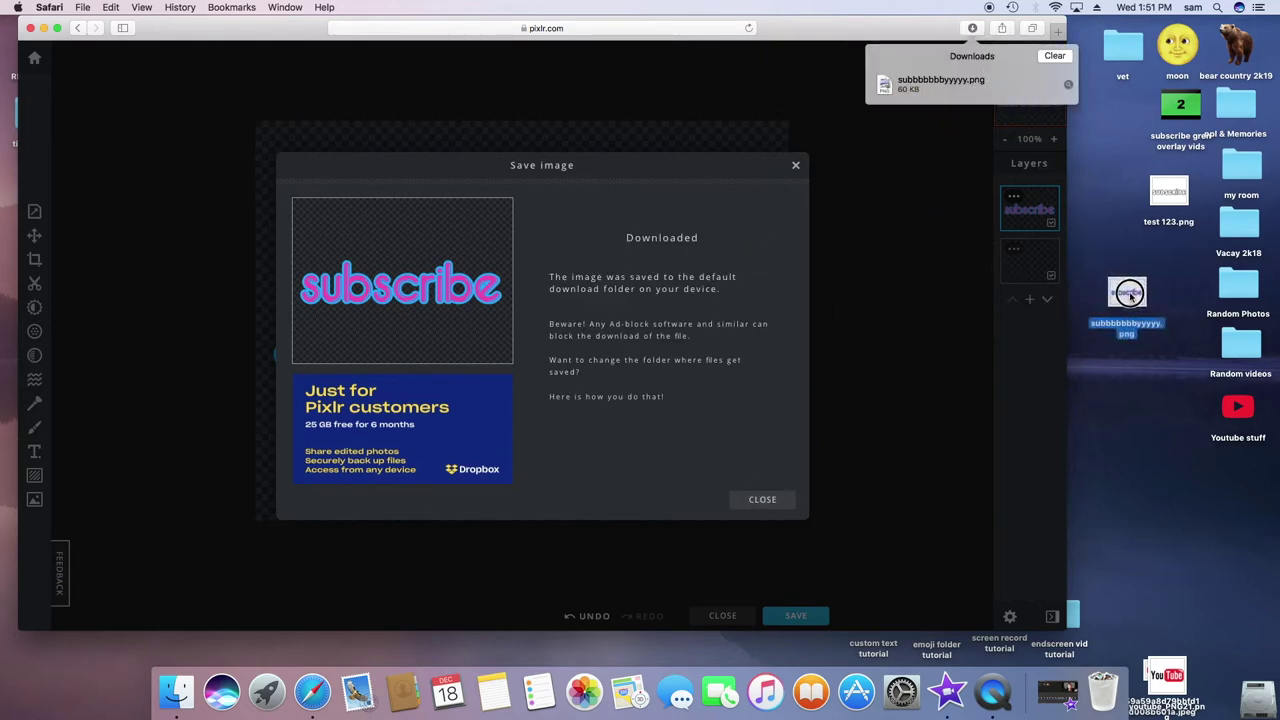
Close Safari, restore the My Movie 87 project, and split the main clip at 0:06.
{"action": "left_click", "coordinate": [31, 28]}
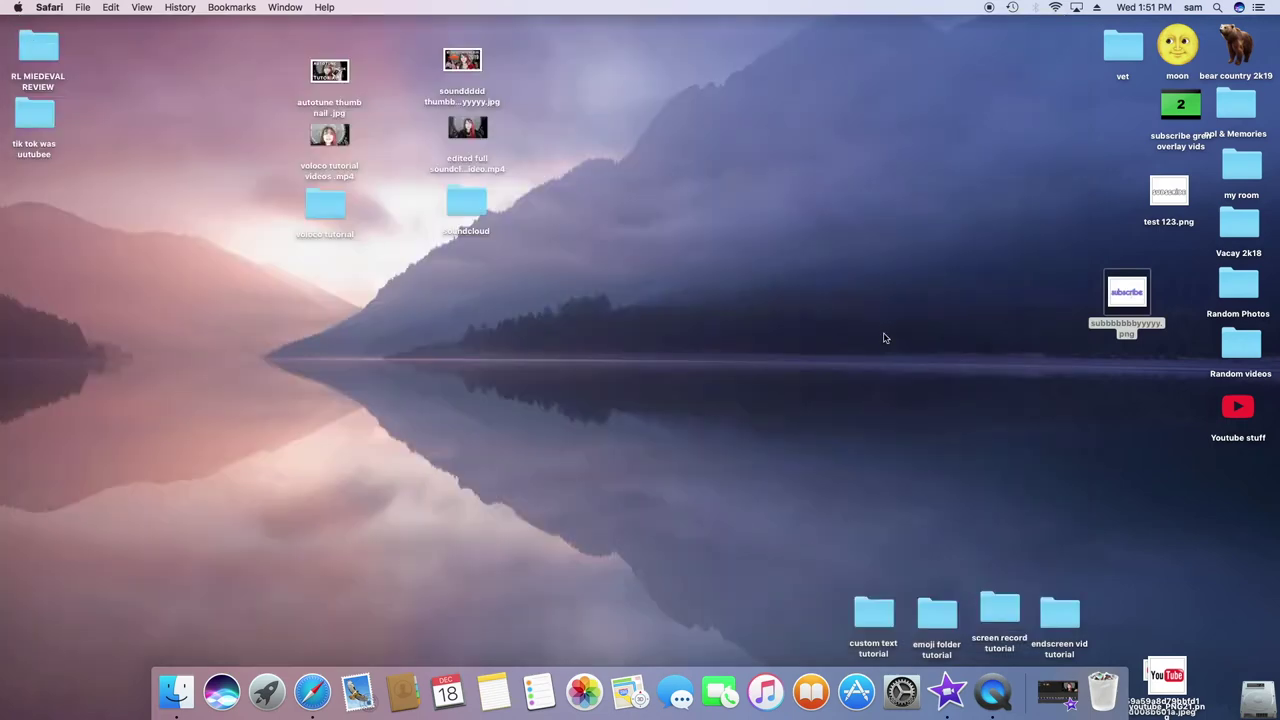
{"action": "left_click", "coordinate": [1056, 690]}
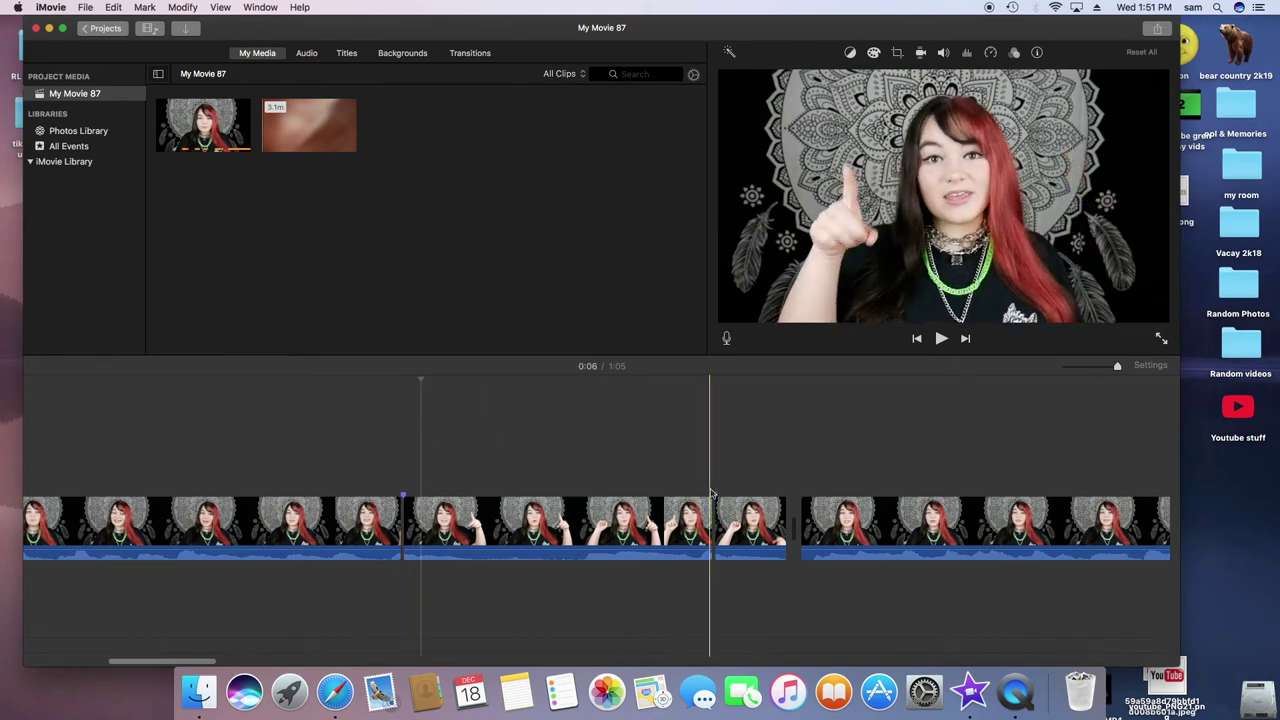
{"action": "key", "text": "cmd+b"}
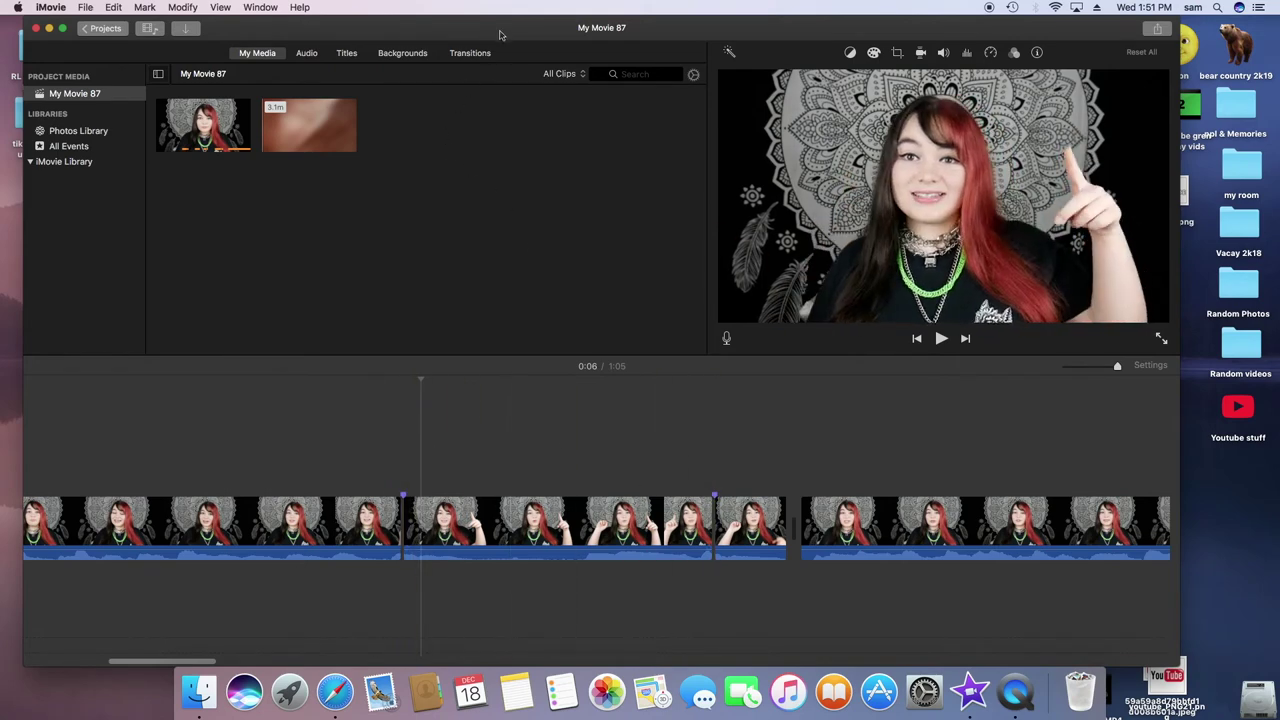
{"action": "left_click_drag", "start_coordinate": [500, 35], "coordinate": [424, 22]}
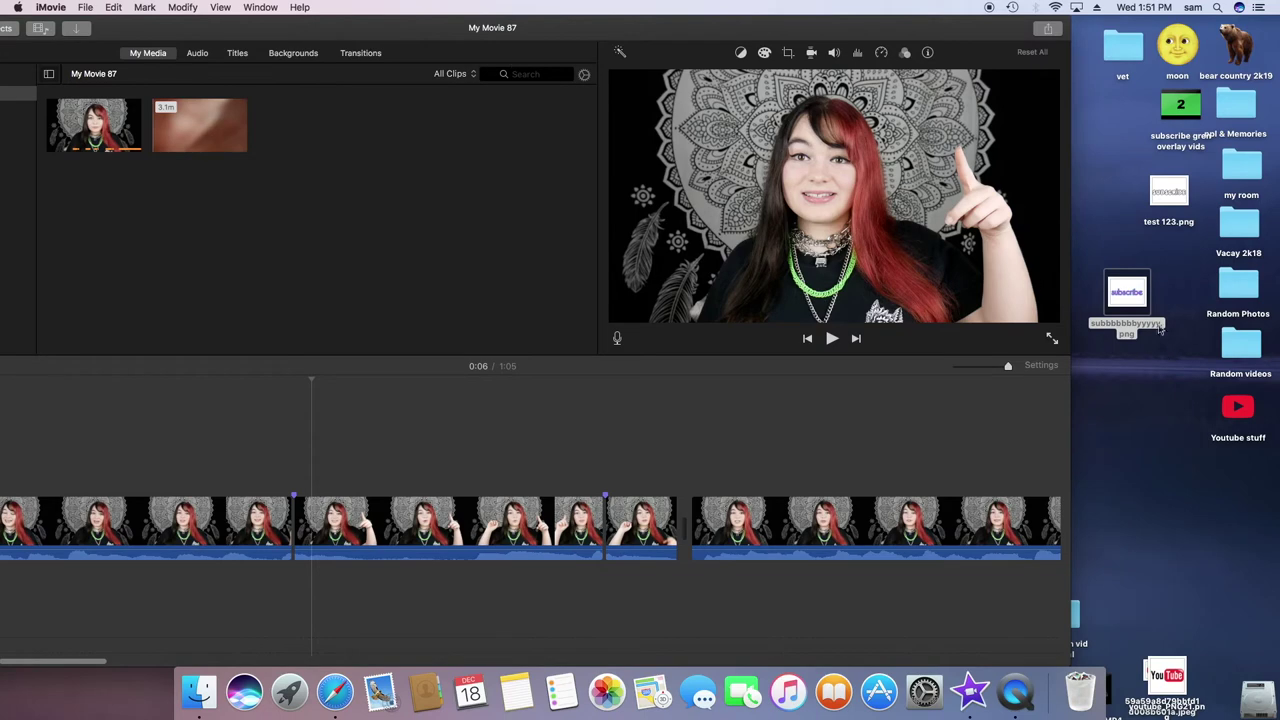
Drop test 123.png above the main clip at 0:06 and trim the overlay much shorter.
{"action": "mouse_move", "coordinate": [1136, 298]}
{"action": "left_mouse_down"}
{"action": "mouse_move", "coordinate": [1105, 292]}
{"action": "mouse_move", "coordinate": [1125, 295]}
{"action": "left_mouse_up"}
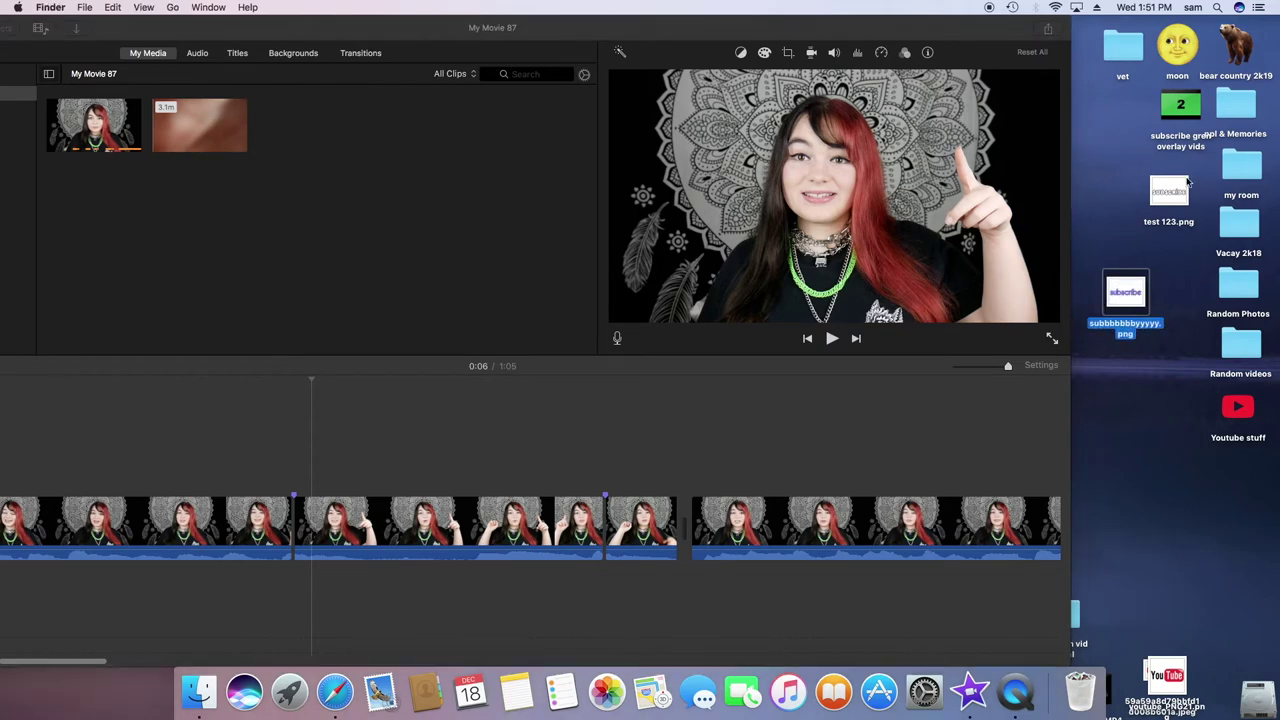
{"action": "left_click", "coordinate": [1168, 200]}
{"action": "left_click_drag", "start_coordinate": [1168, 200], "coordinate": [296, 428]}
{"action": "left_click_drag", "start_coordinate": [562, 24], "coordinate": [714, 18]}
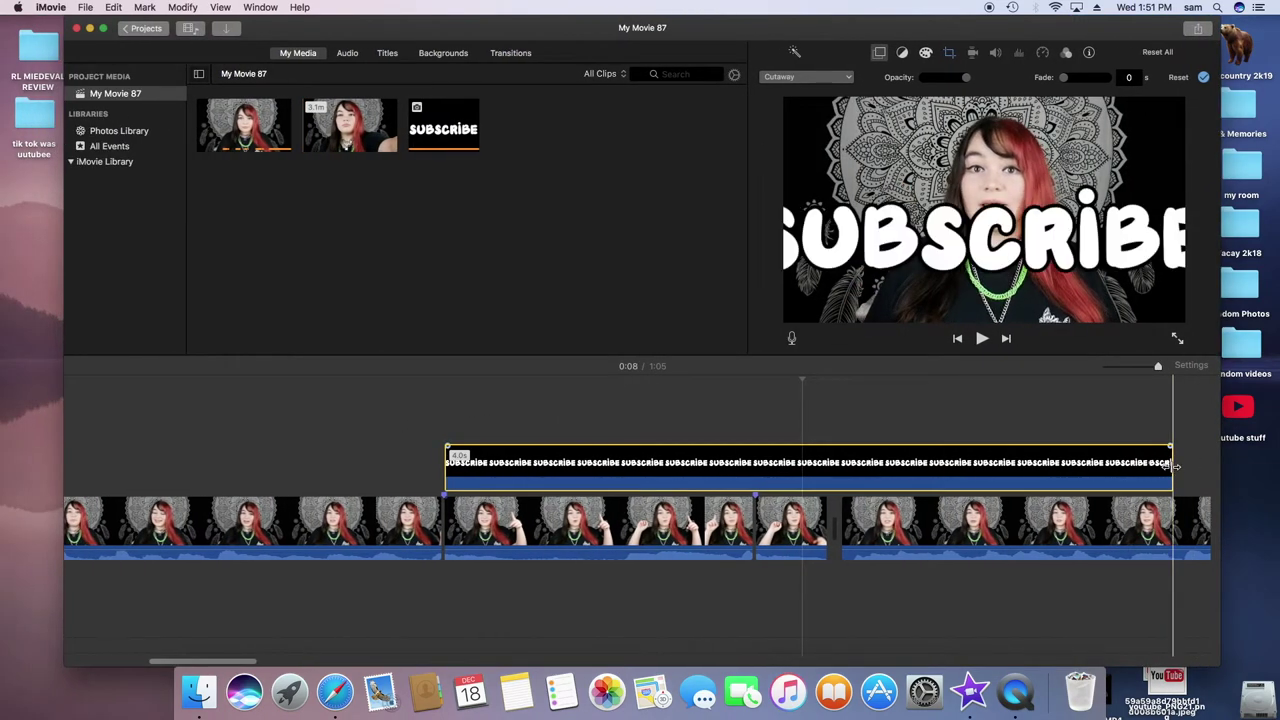
{"action": "left_click_drag", "start_coordinate": [1172, 463], "coordinate": [693, 440]}
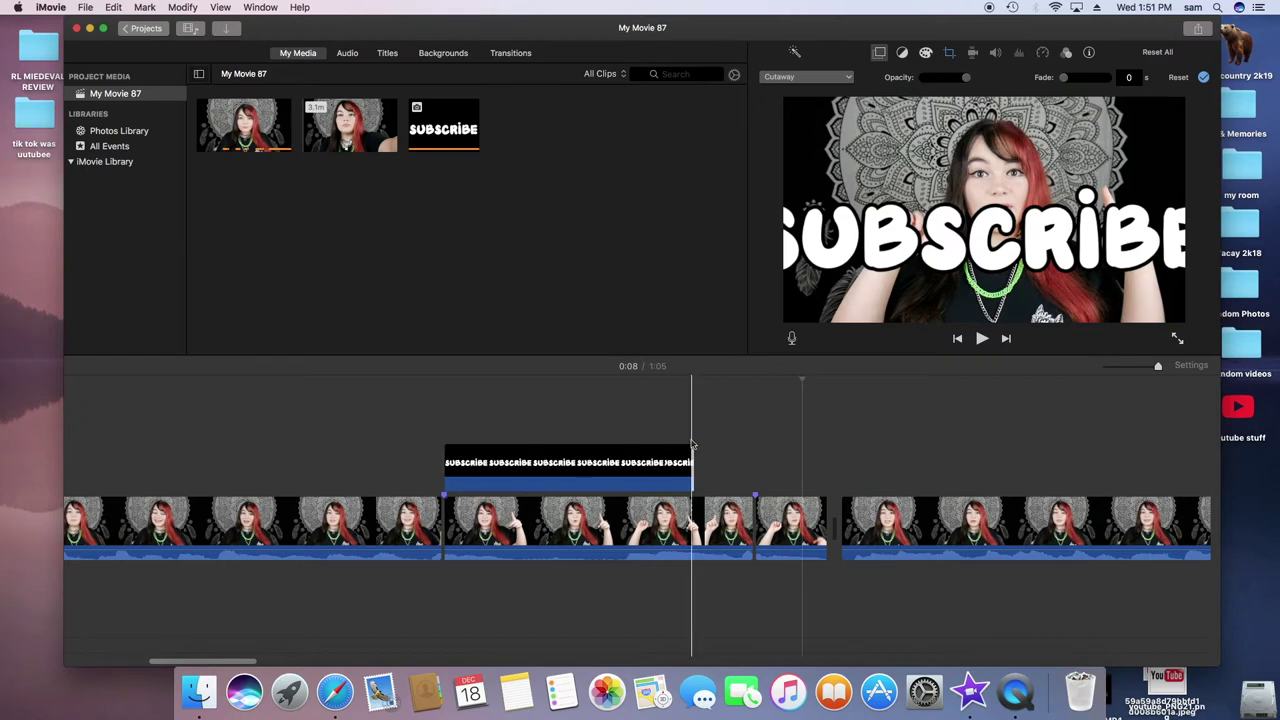
{"action": "left_click", "coordinate": [627, 458]}
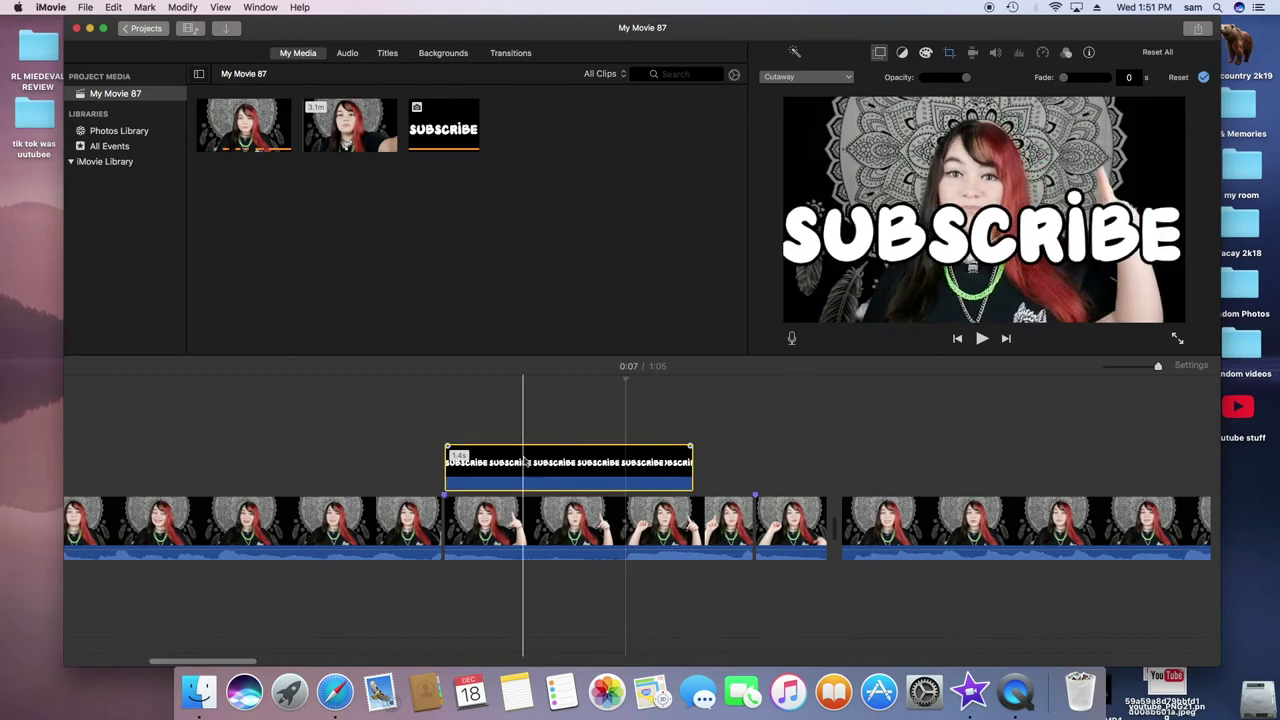
Set the SUBSCRIBE overlay to Picture in Picture with Fit crop style.
{"action": "left_click", "coordinate": [816, 78]}
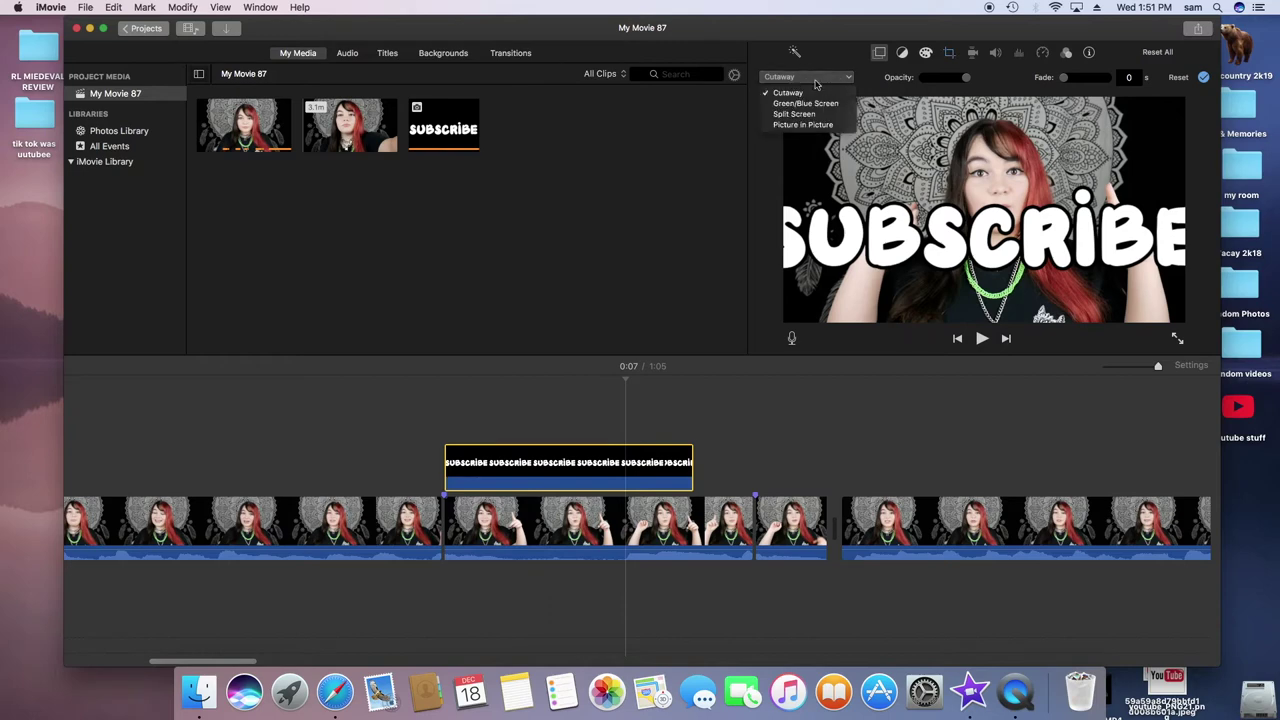
{"action": "left_click", "coordinate": [816, 126]}
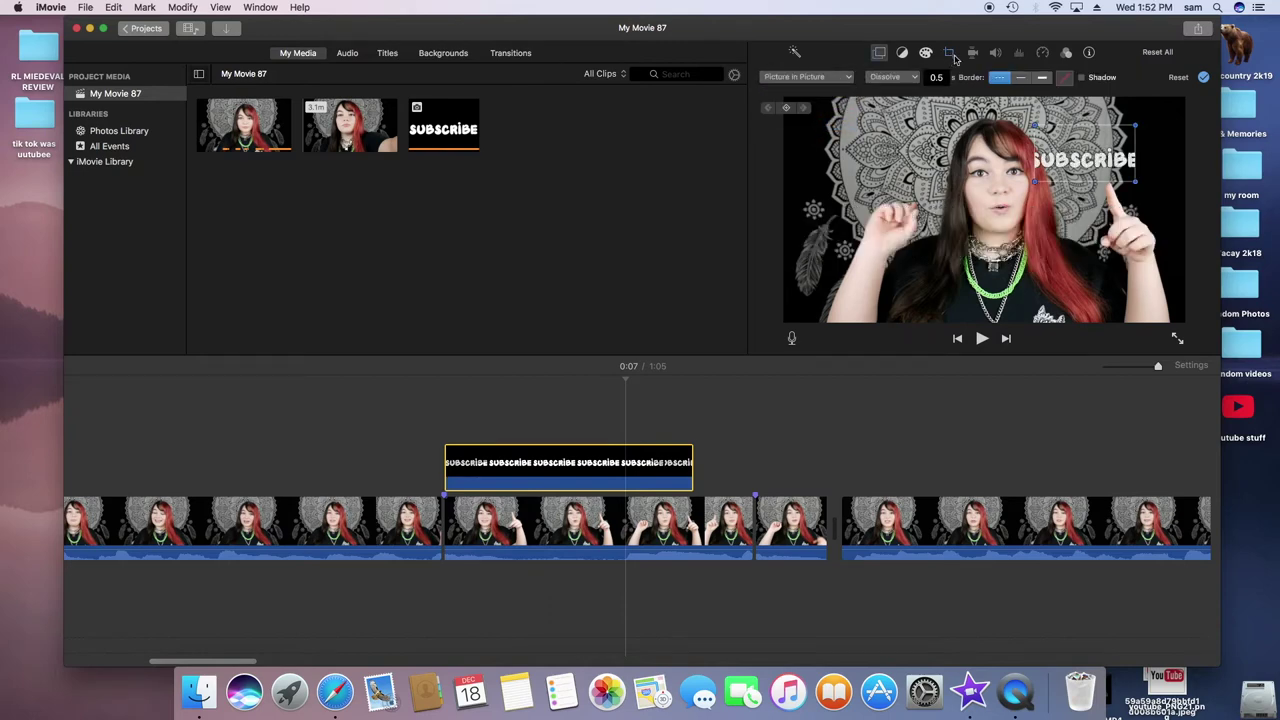
{"action": "left_click", "coordinate": [950, 53]}
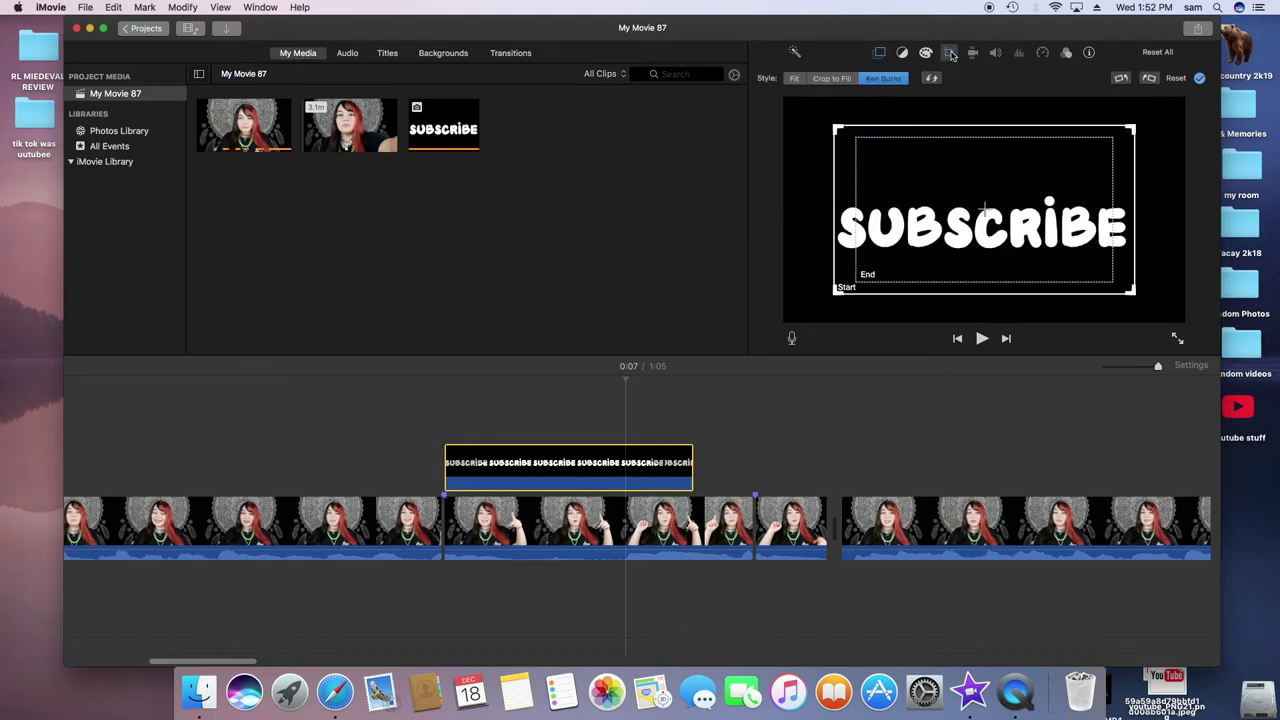
{"action": "left_click", "coordinate": [794, 79]}
{"action": "left_click", "coordinate": [879, 53]}
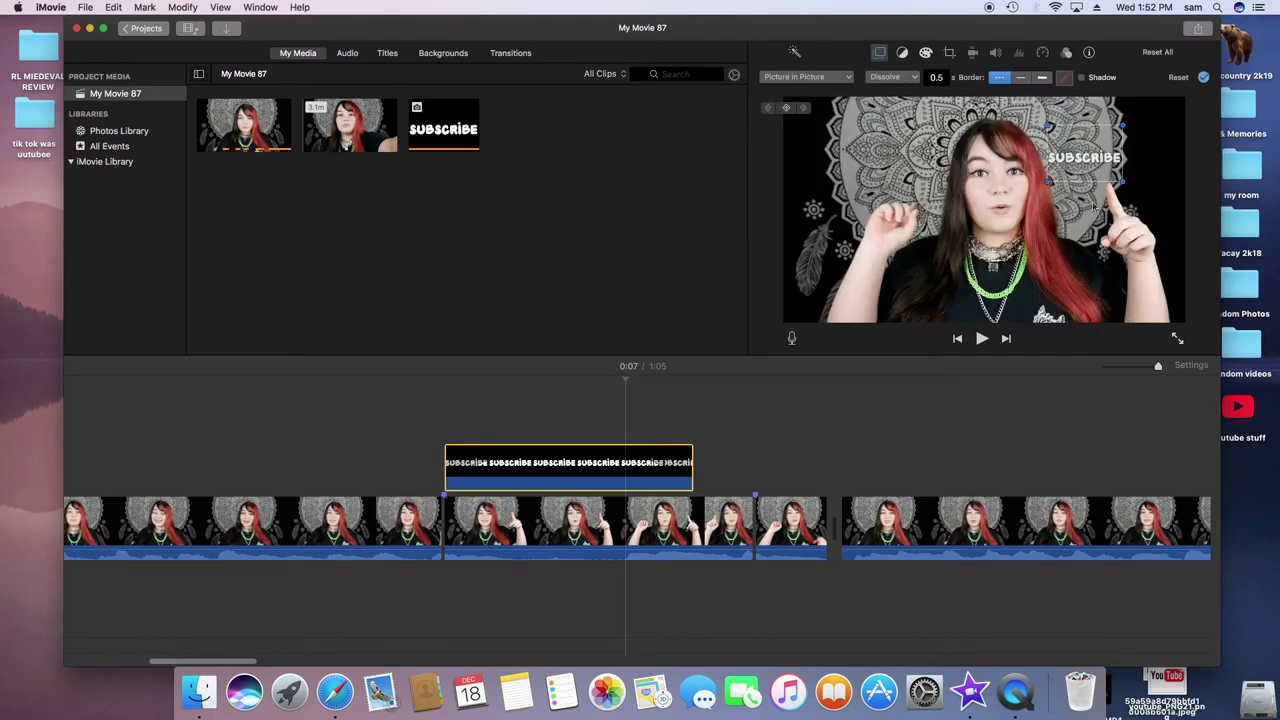
Resize the SUBSCRIBE inset small and place it in the frame's upper right.
{"action": "left_click_drag", "start_coordinate": [1047, 181], "coordinate": [1101, 157]}
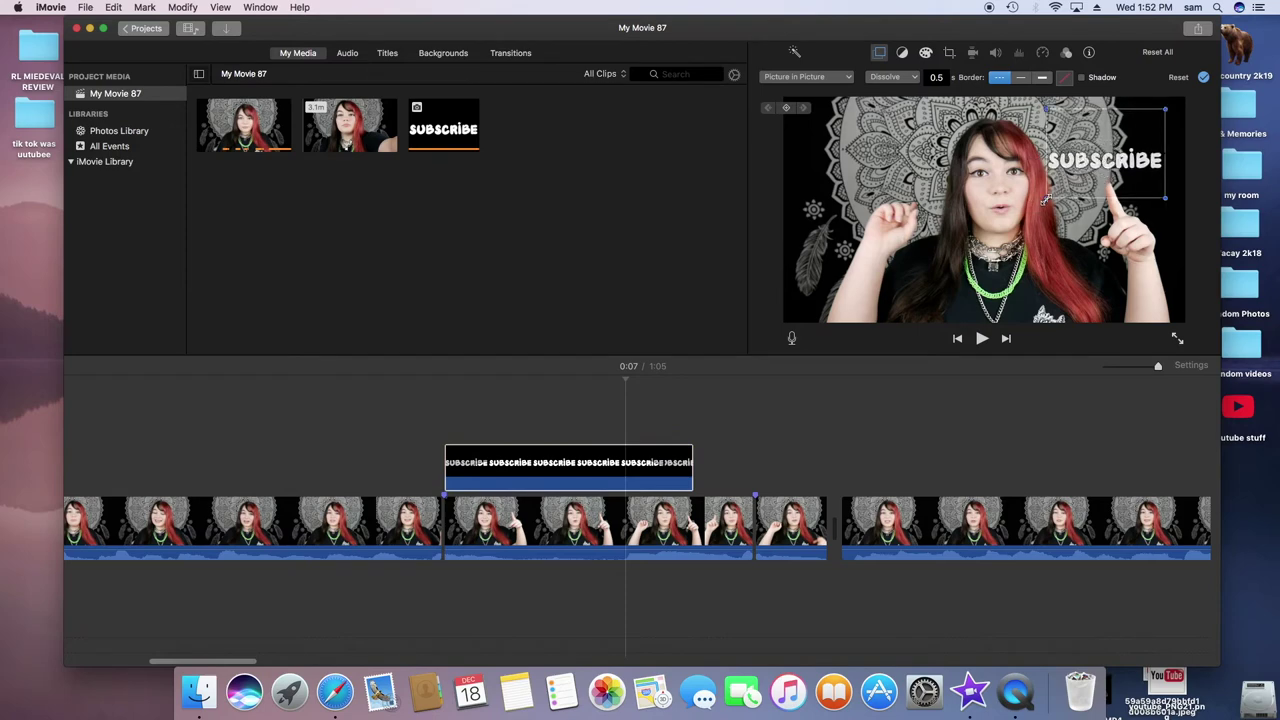
{"action": "left_click_drag", "start_coordinate": [1045, 200], "coordinate": [1006, 216]}
{"action": "left_click", "coordinate": [1104, 195]}
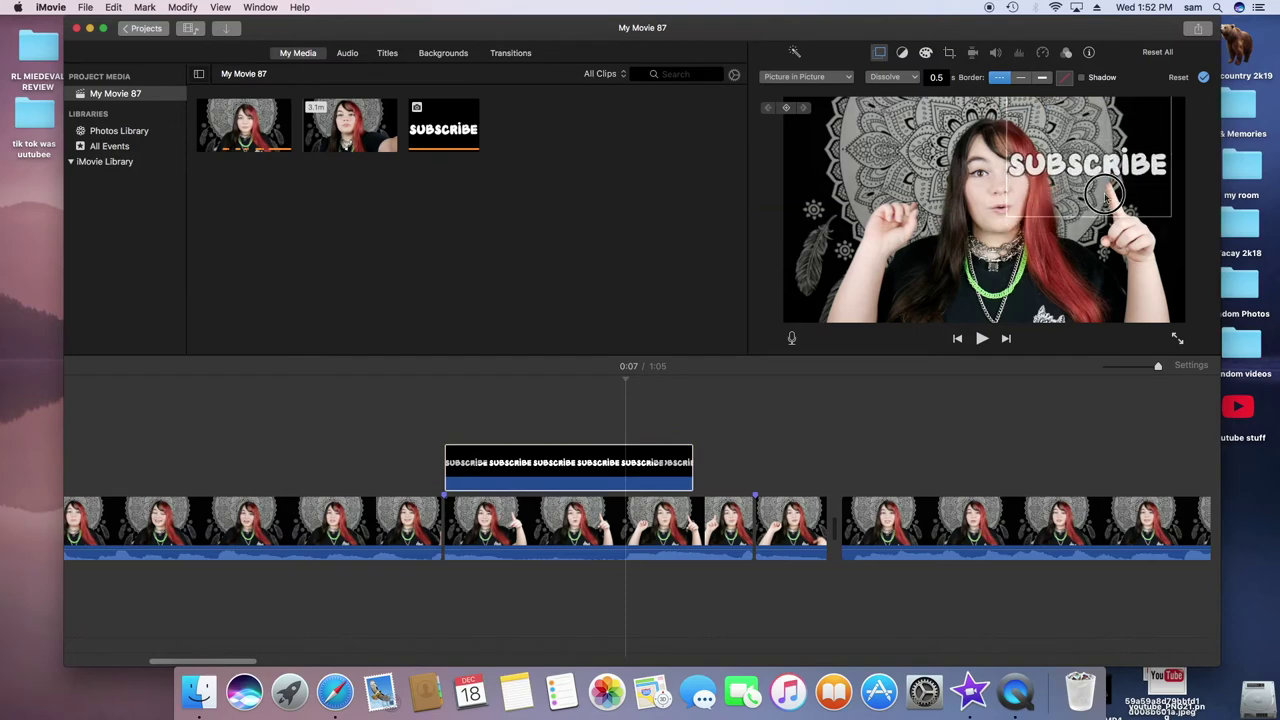
{"action": "left_click_drag", "start_coordinate": [1104, 195], "coordinate": [1104, 199]}
{"action": "left_click_drag", "start_coordinate": [1008, 220], "coordinate": [1093, 178]}
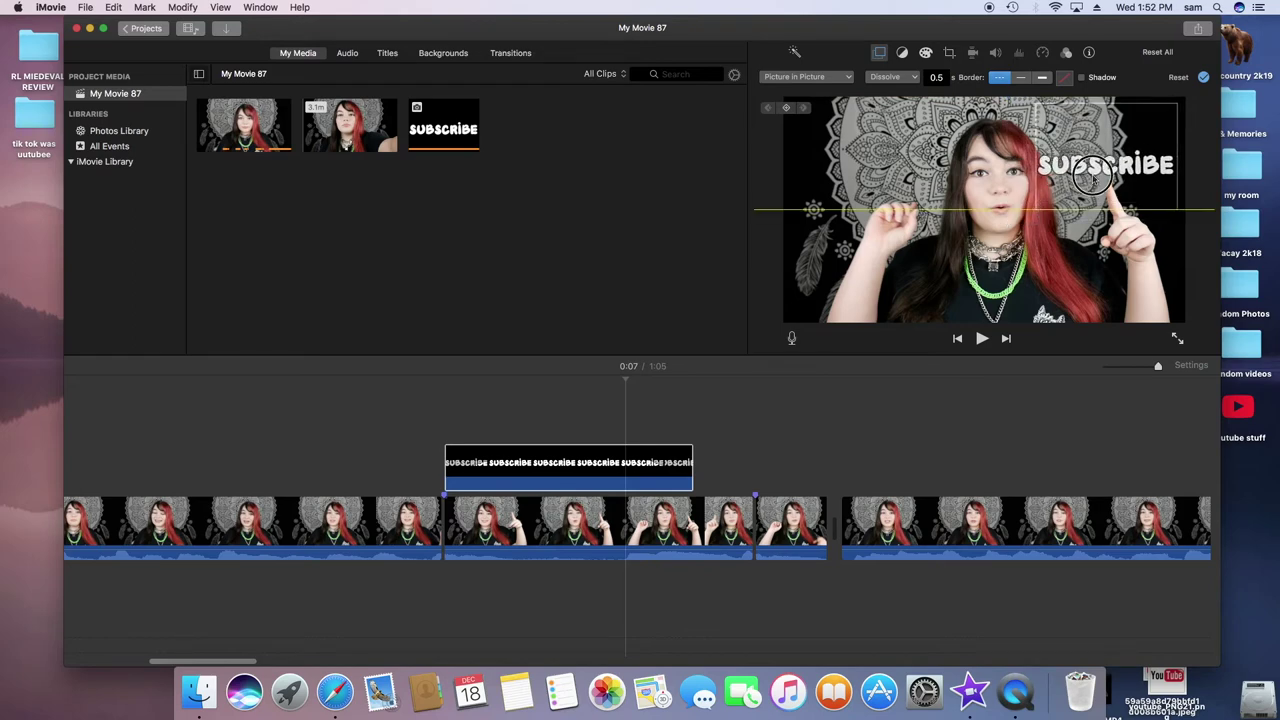
Set the SUBSCRIBE overlay's dissolve to 0 and nudge the inset slightly higher.
{"action": "left_click", "coordinate": [626, 462]}
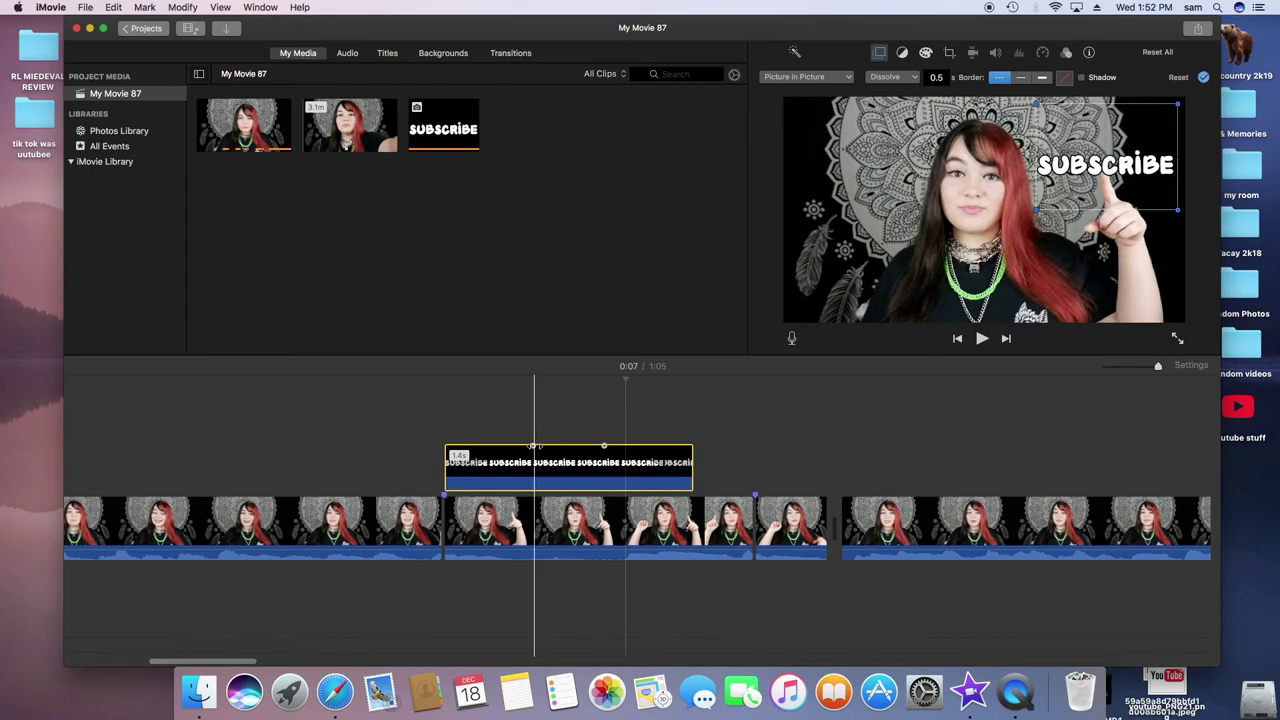
{"action": "left_click_drag", "start_coordinate": [534, 442], "coordinate": [424, 432]}
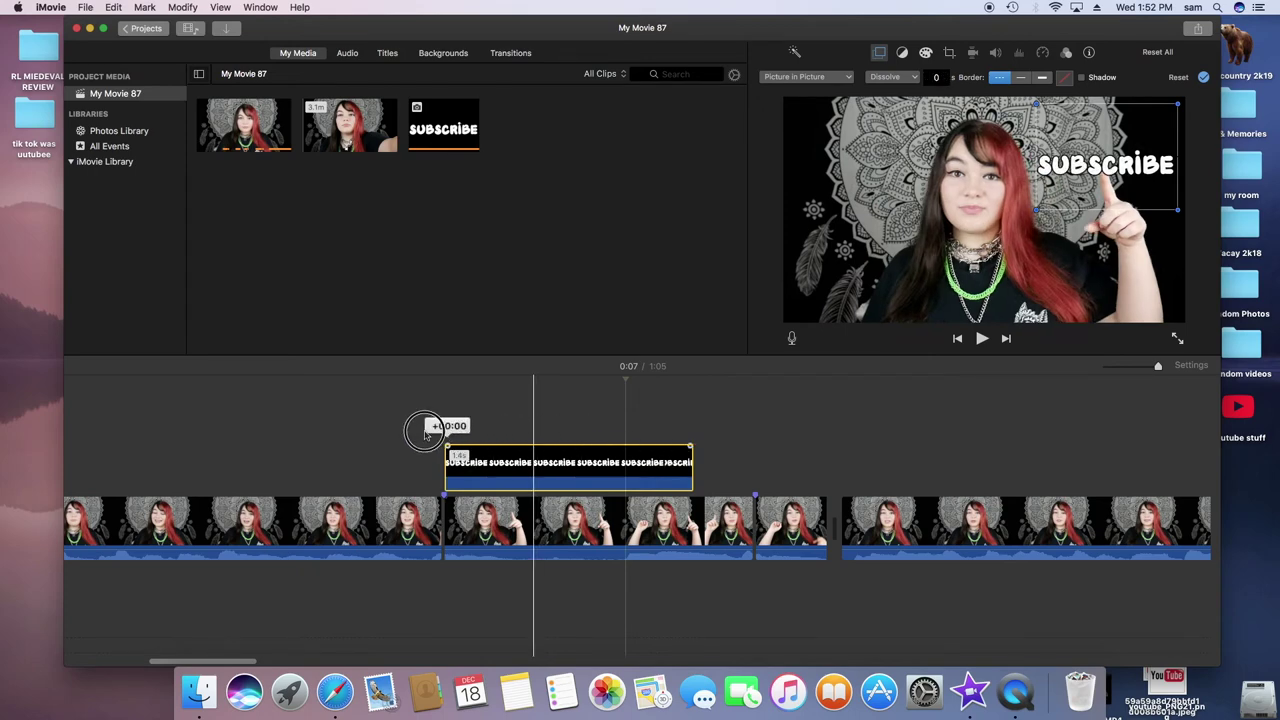
{"action": "left_click_drag", "start_coordinate": [424, 432], "coordinate": [426, 434]}
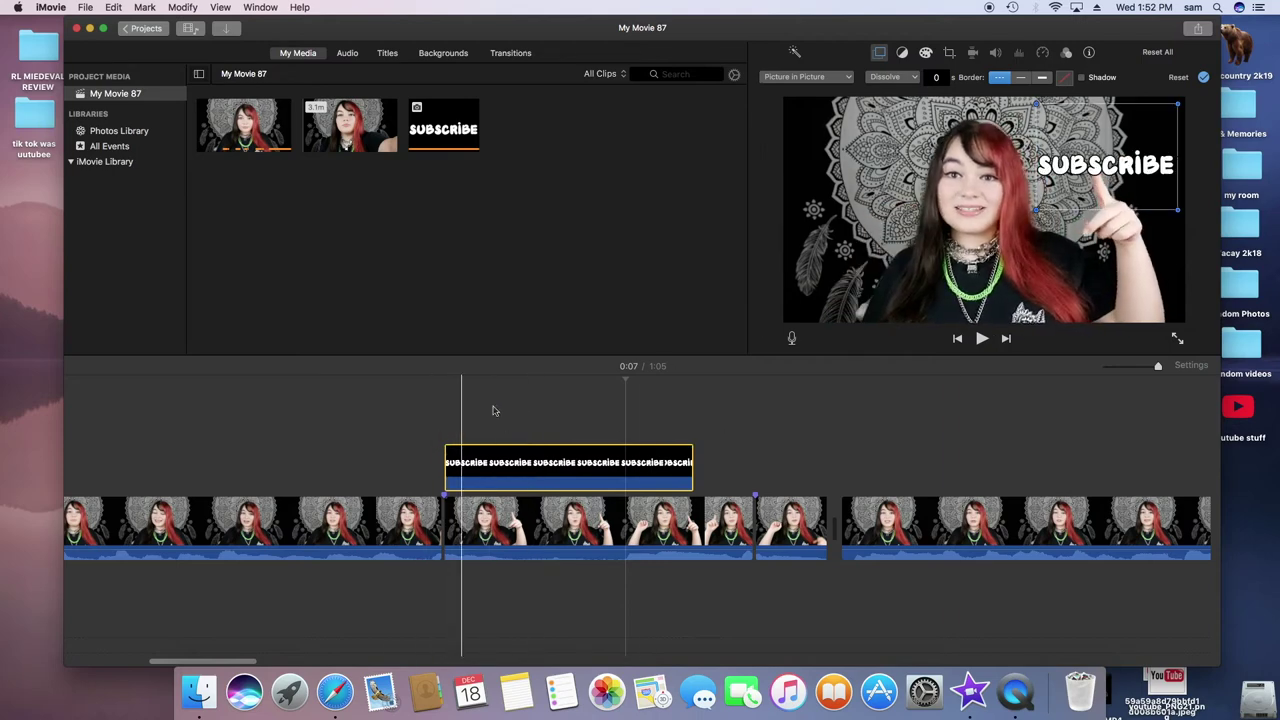
{"action": "left_click_drag", "start_coordinate": [1128, 157], "coordinate": [1128, 140]}
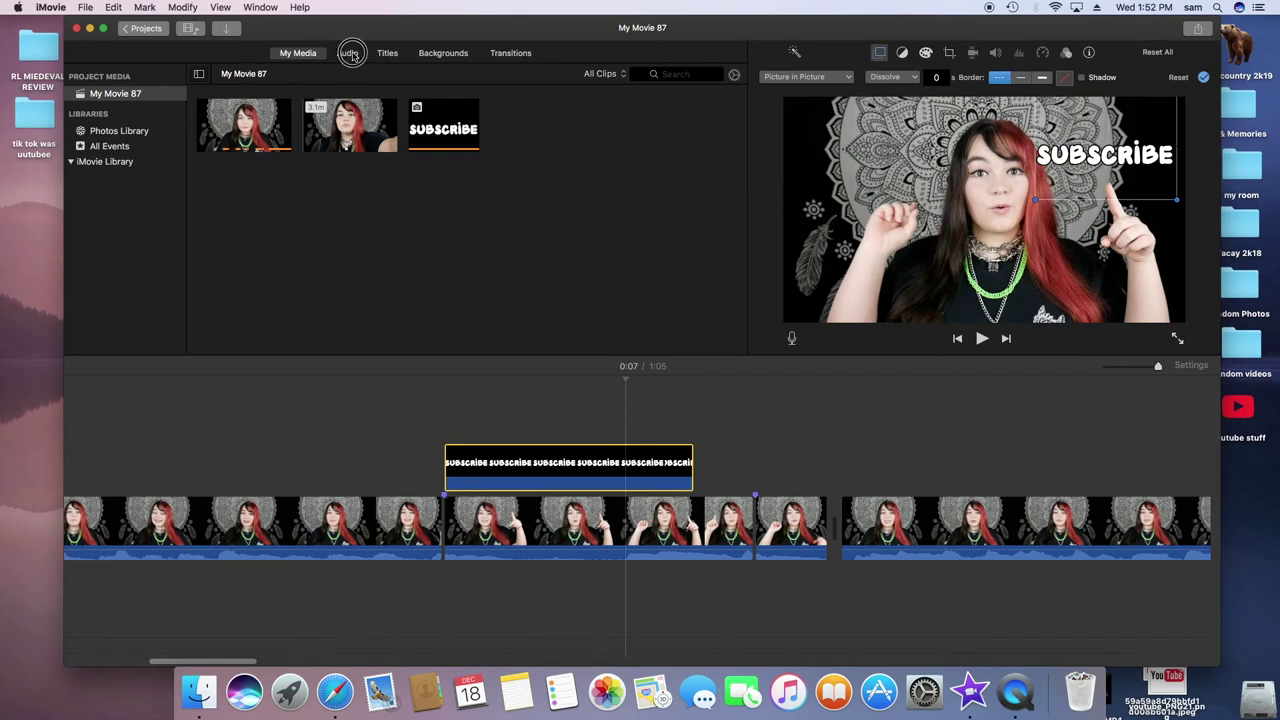
{"action": "left_click", "coordinate": [350, 54]}
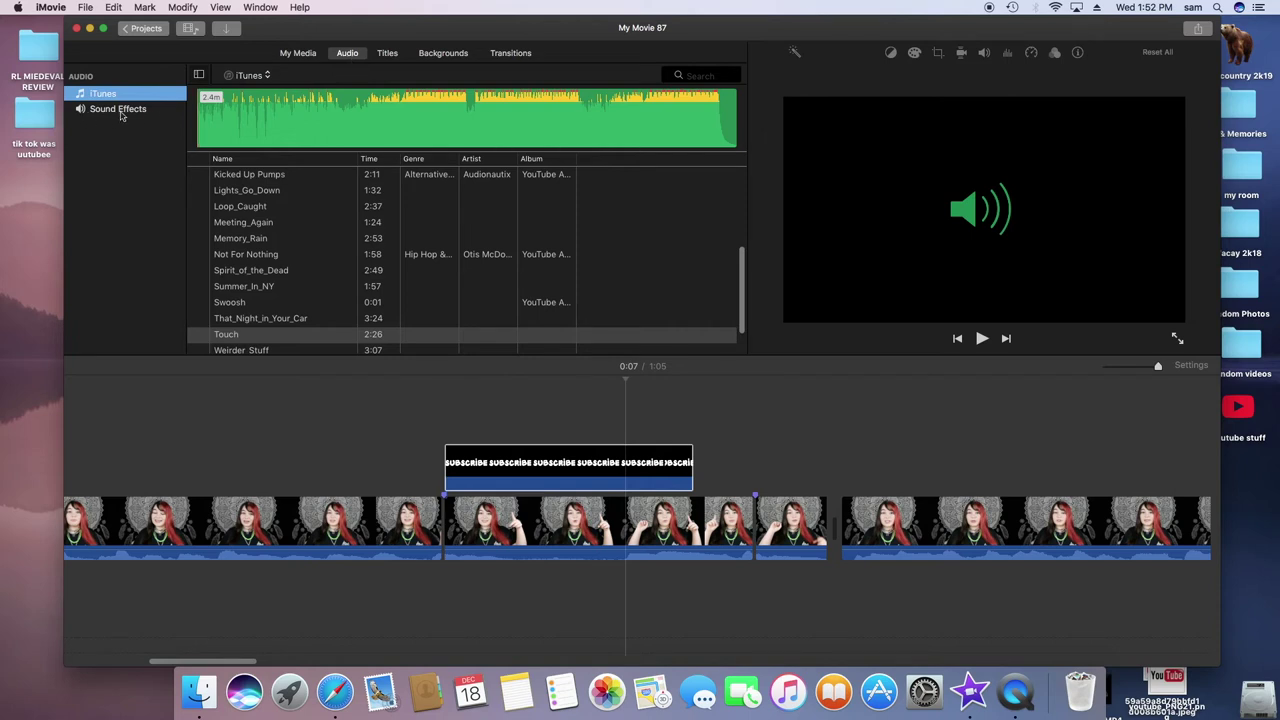
Drop the Bottle Cork sound effect under the white overlay's start and preview the pop.
{"action": "left_click", "coordinate": [118, 109]}
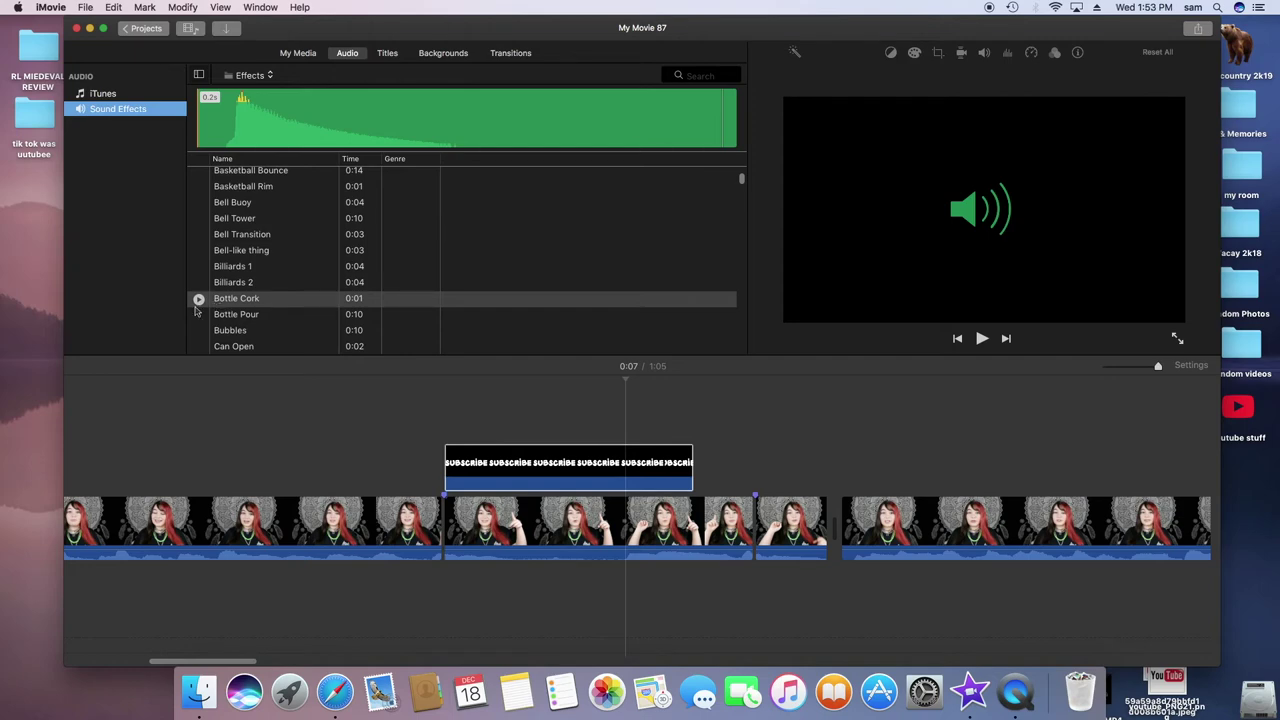
{"action": "left_click_drag", "start_coordinate": [228, 303], "coordinate": [448, 590]}
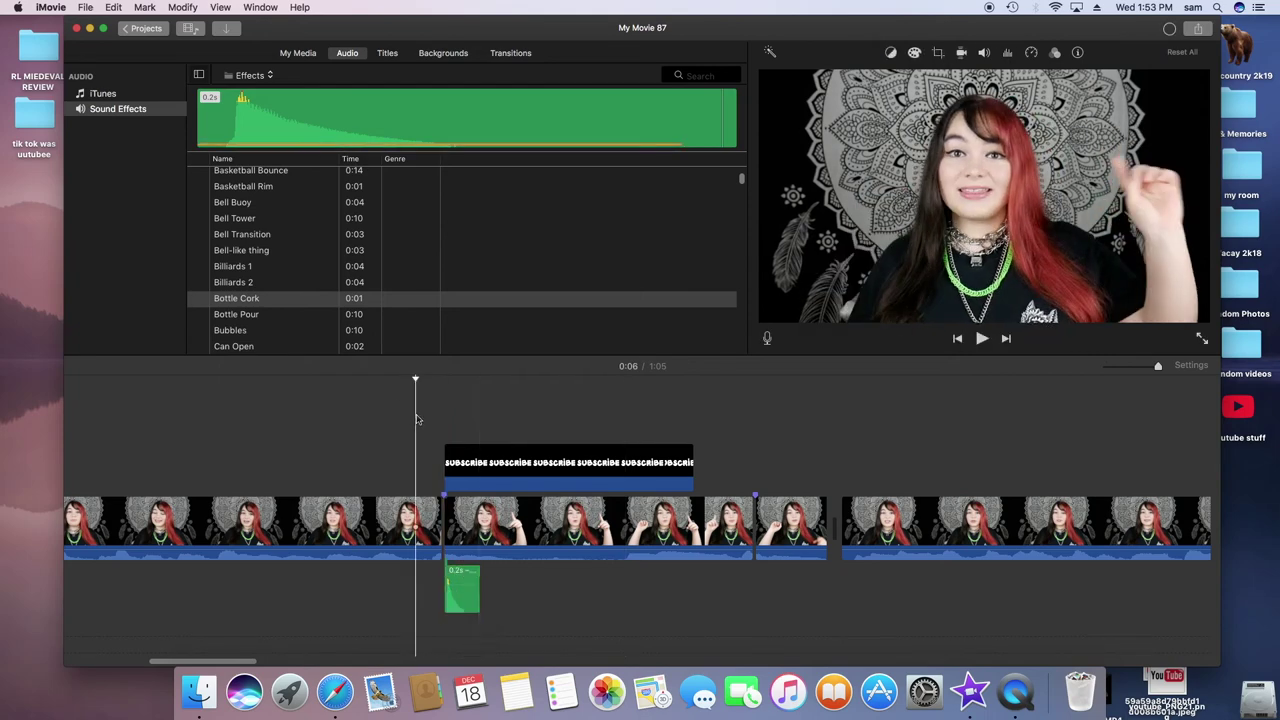
{"action": "key", "text": "space"}
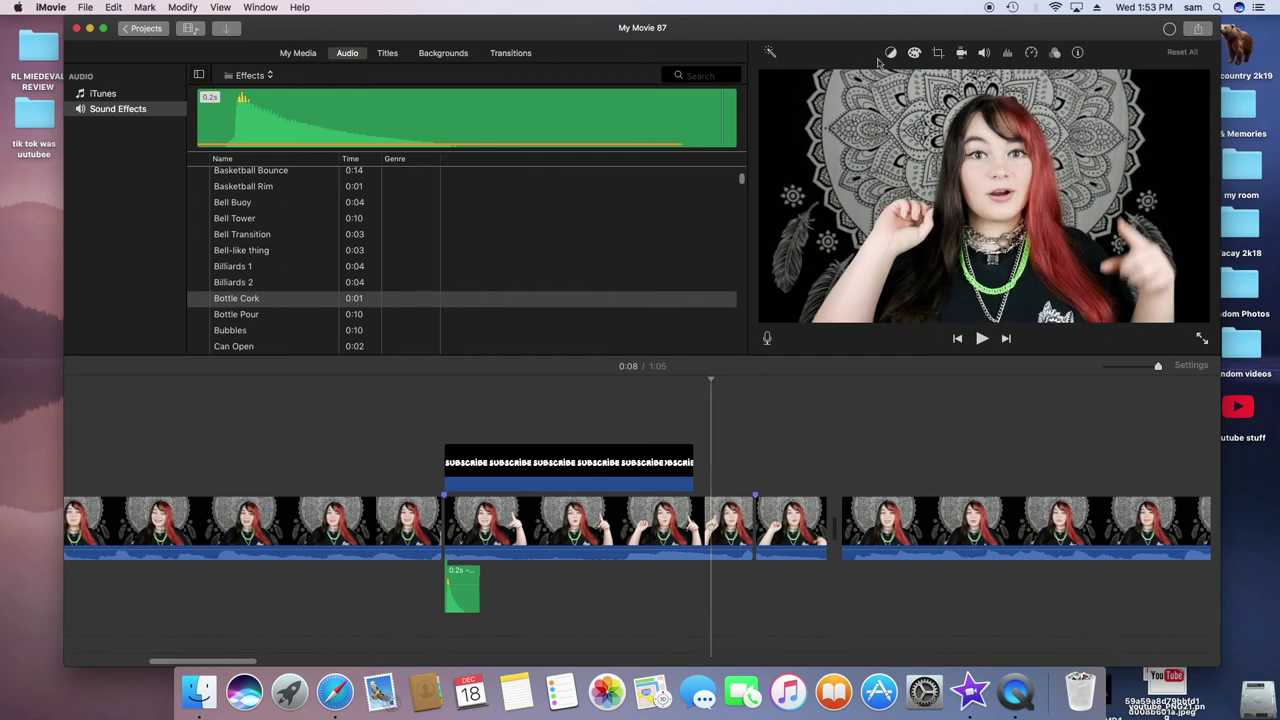
Drag the pink subscribe PNG from the desktop onto the timeline above the video, then select it.
{"action": "left_click_drag", "start_coordinate": [863, 22], "coordinate": [670, 5]}
{"action": "left_click_drag", "start_coordinate": [1136, 290], "coordinate": [586, 410]}
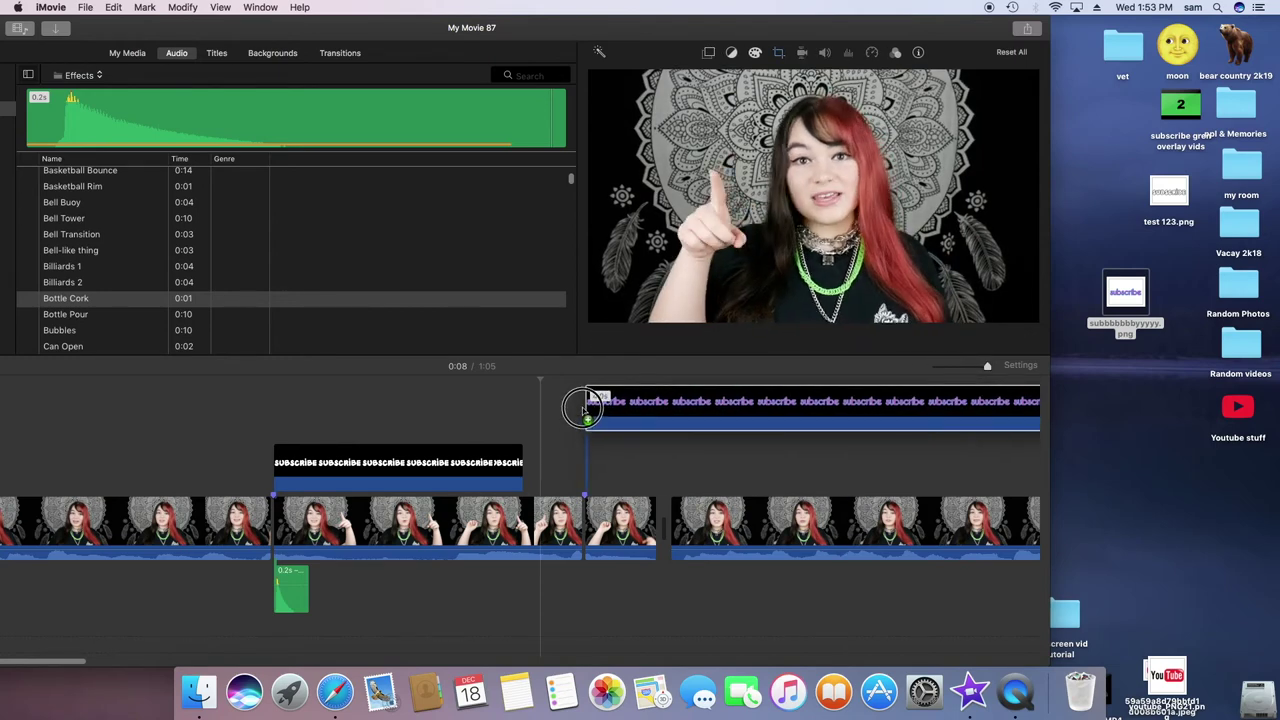
{"action": "left_click_drag", "start_coordinate": [677, 27], "coordinate": [842, 5]}
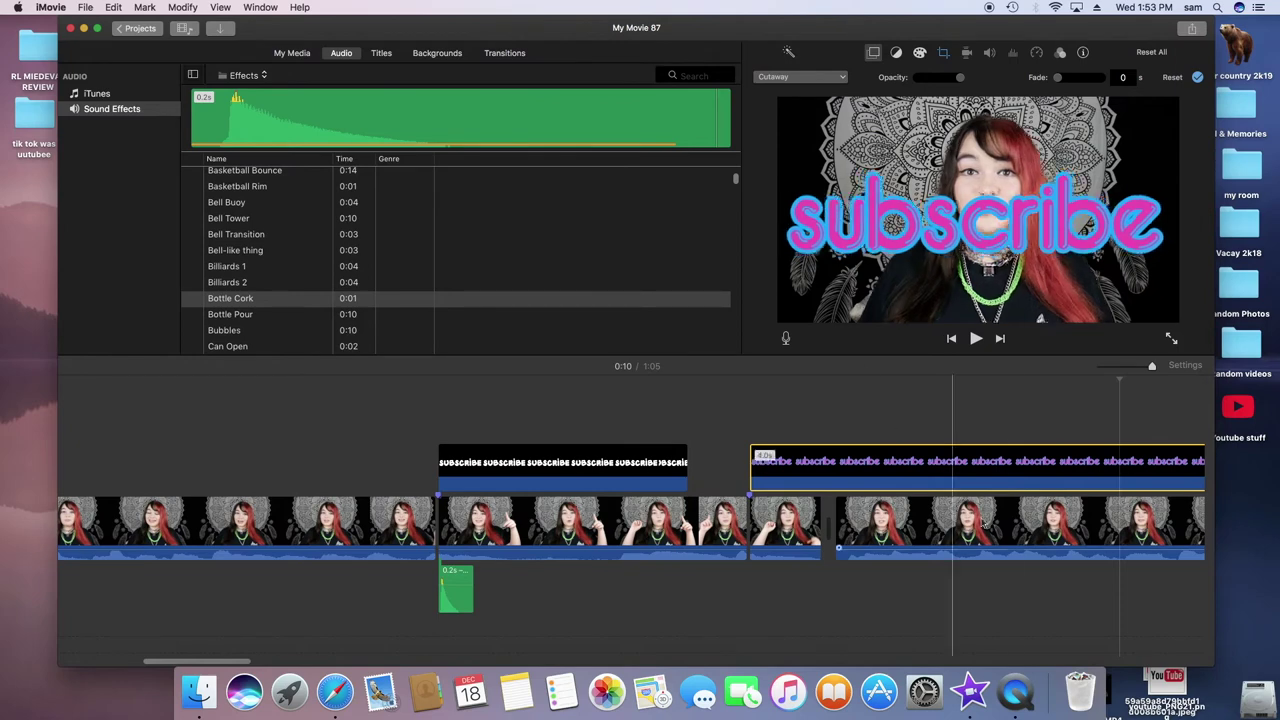
{"action": "left_click", "coordinate": [793, 465]}
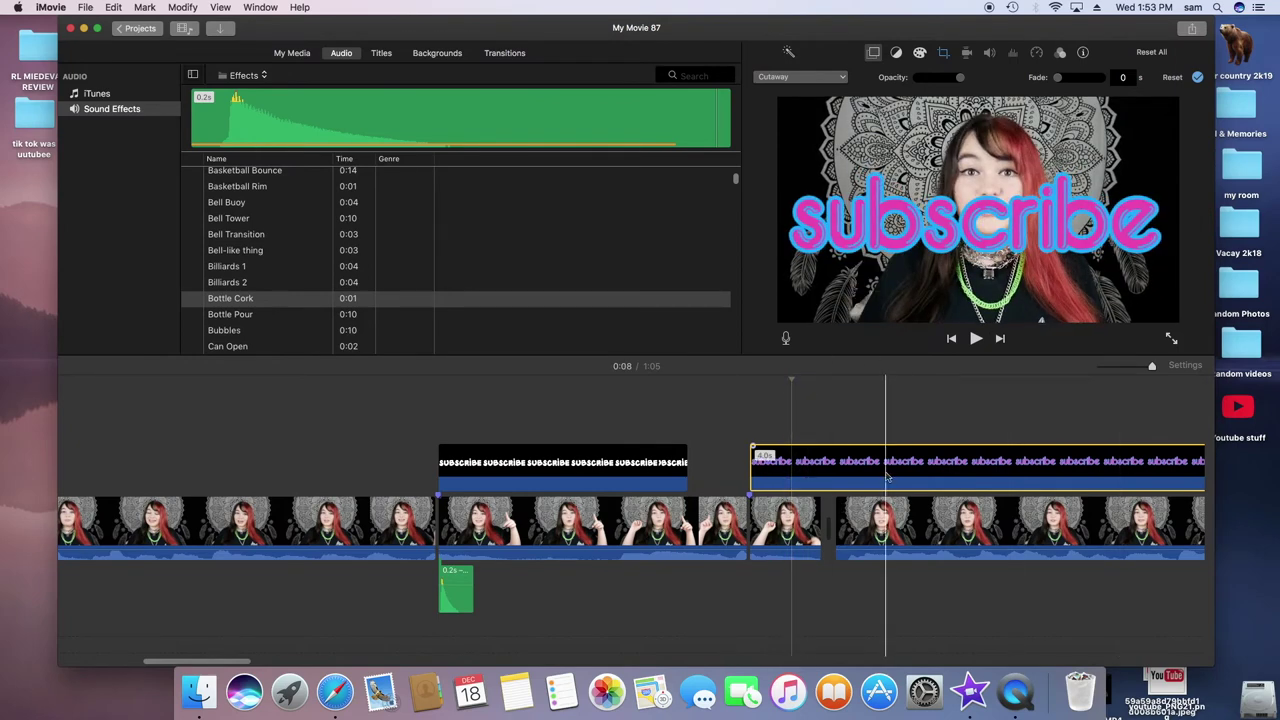
Fit the pink overlay uncropped and make it a picture-in-picture inset at the upper left.
{"action": "left_click", "coordinate": [945, 53]}
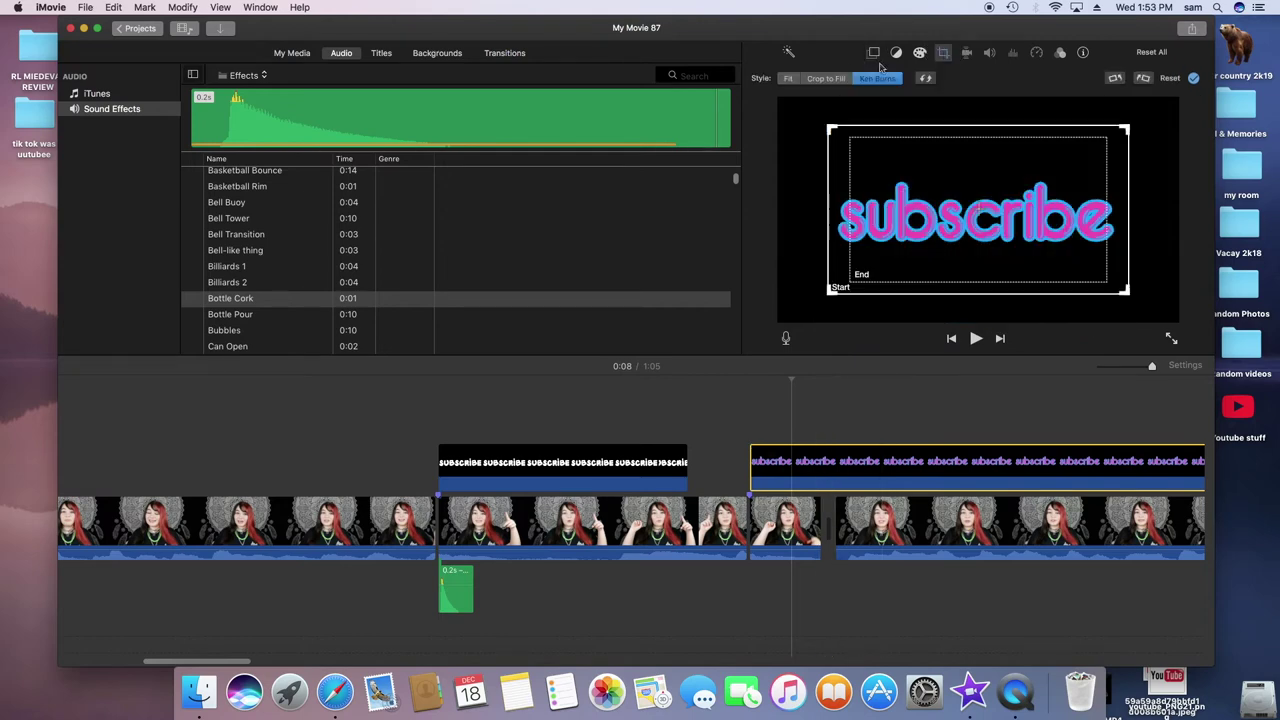
{"action": "left_click", "coordinate": [789, 79]}
{"action": "left_click", "coordinate": [875, 53]}
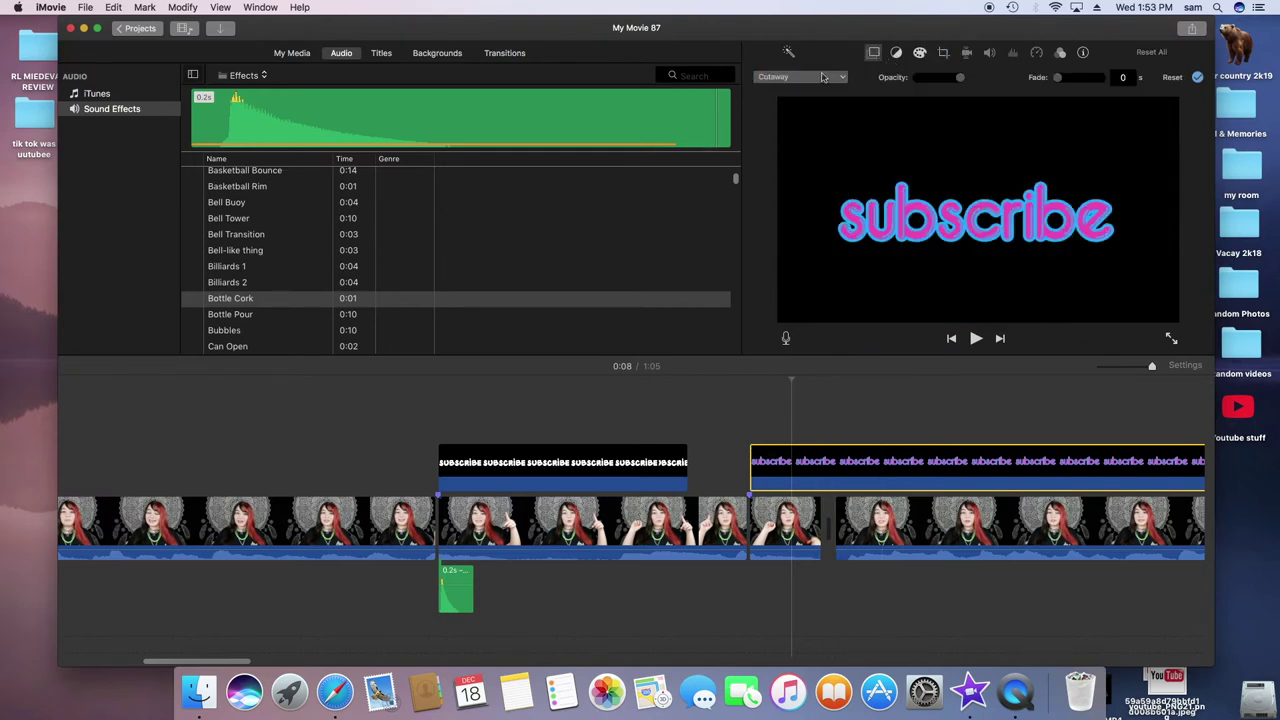
{"action": "left_click", "coordinate": [825, 78]}
{"action": "left_click", "coordinate": [797, 124]}
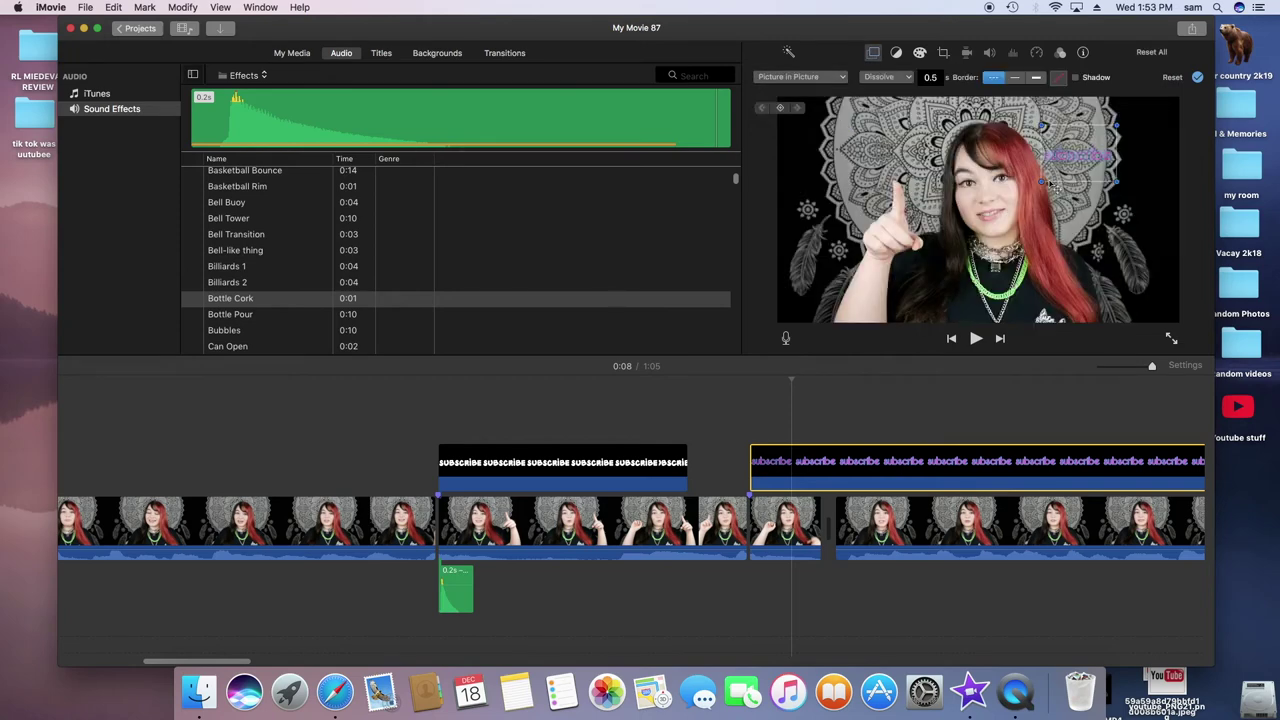
{"action": "left_click_drag", "start_coordinate": [1040, 183], "coordinate": [897, 160]}
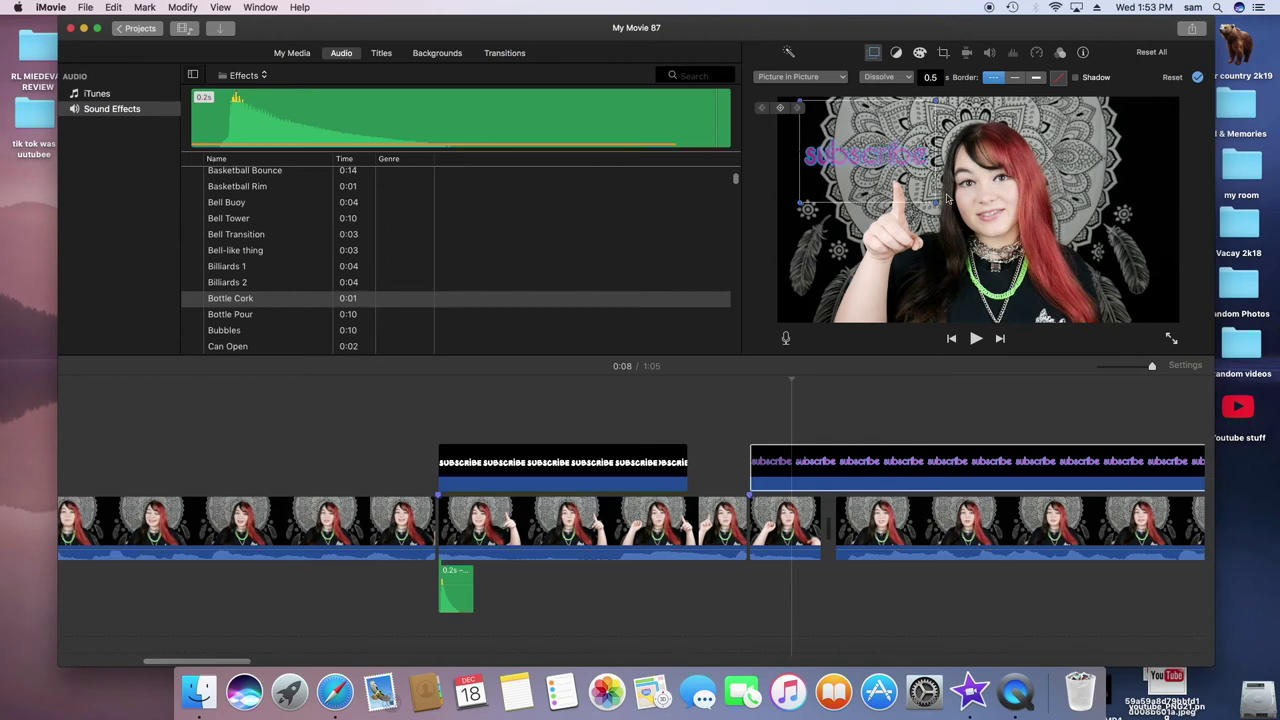
{"action": "left_click_drag", "start_coordinate": [941, 207], "coordinate": [952, 219]}
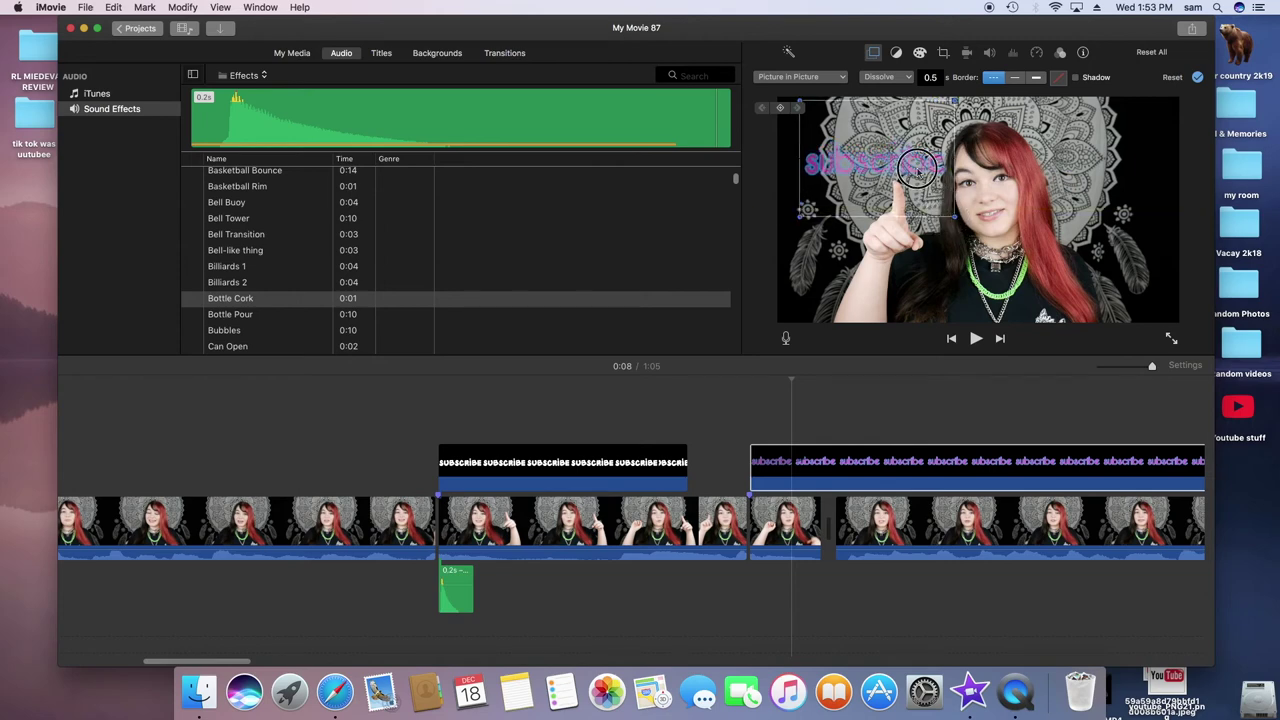
{"action": "left_click_drag", "start_coordinate": [917, 170], "coordinate": [913, 170]}
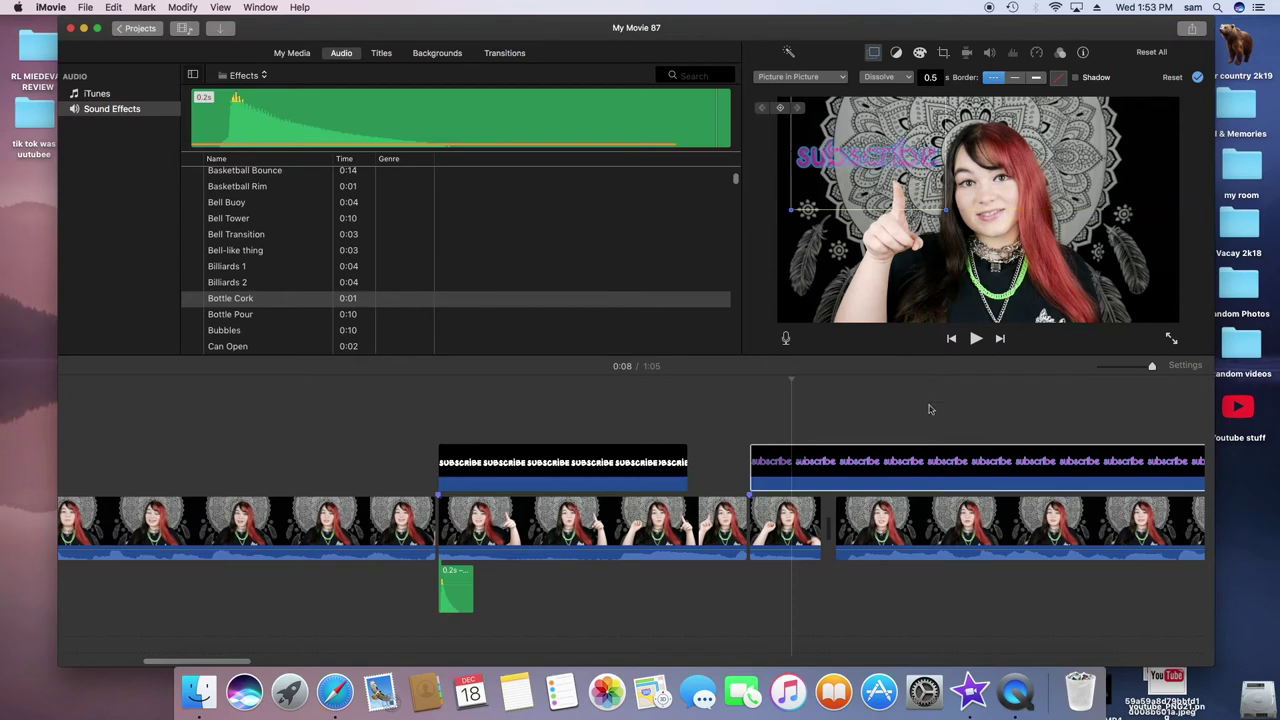
Reposition the pink overlay clip in the timeline and trim its end much shorter.
{"action": "scroll", "coordinate": [848, 434], "scroll_direction": "right", "scroll_amount": 5}
{"action": "left_click", "coordinate": [633, 450]}
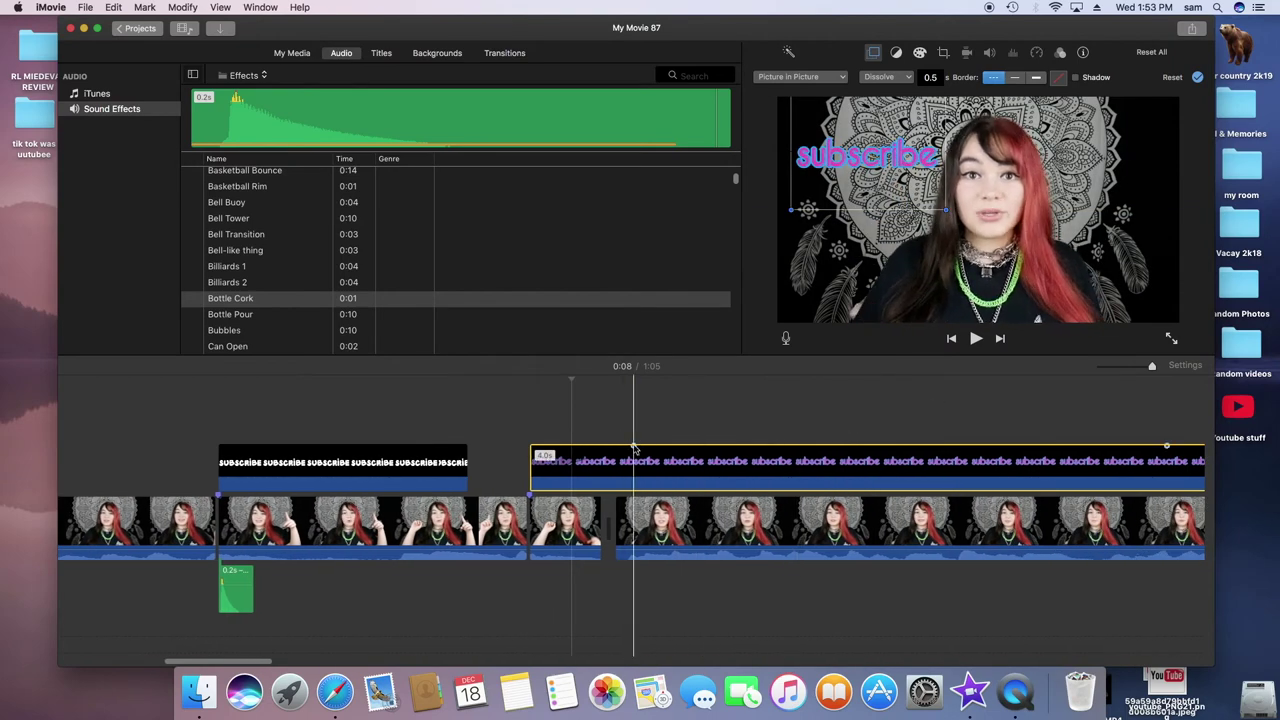
{"action": "left_click_drag", "start_coordinate": [633, 448], "coordinate": [491, 429]}
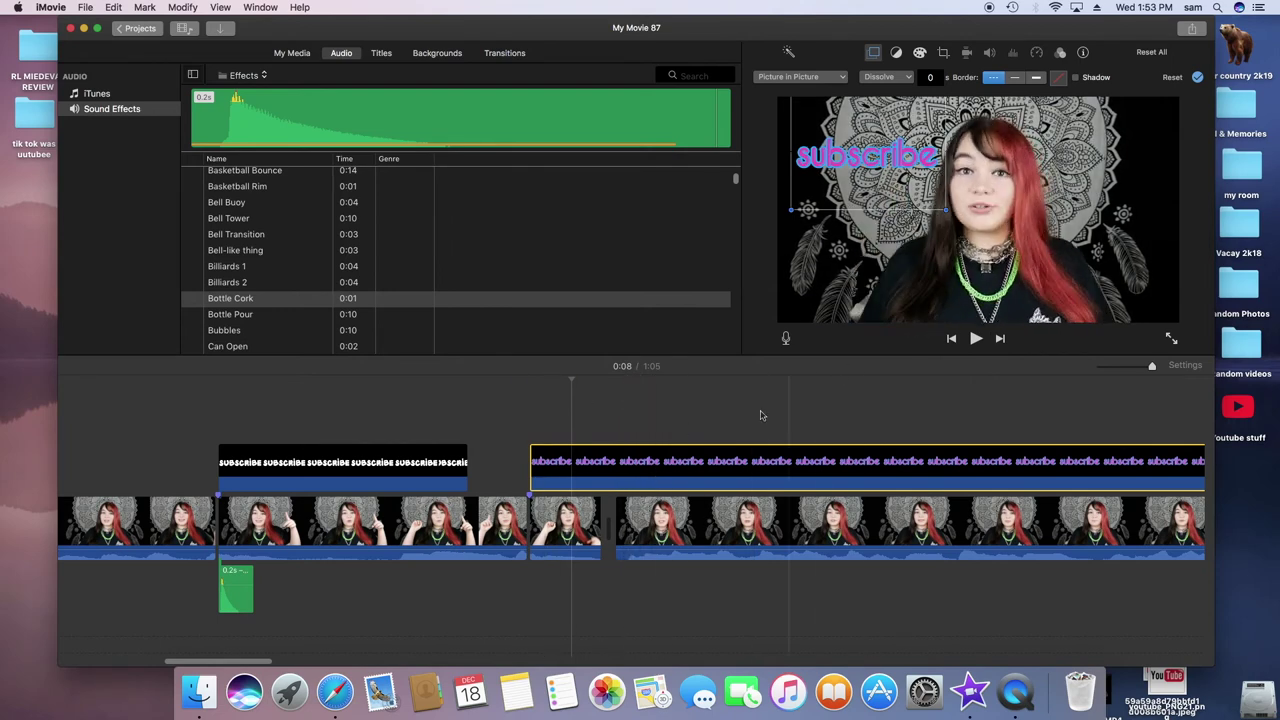
{"action": "scroll", "coordinate": [610, 436], "scroll_direction": "right", "scroll_amount": 3}
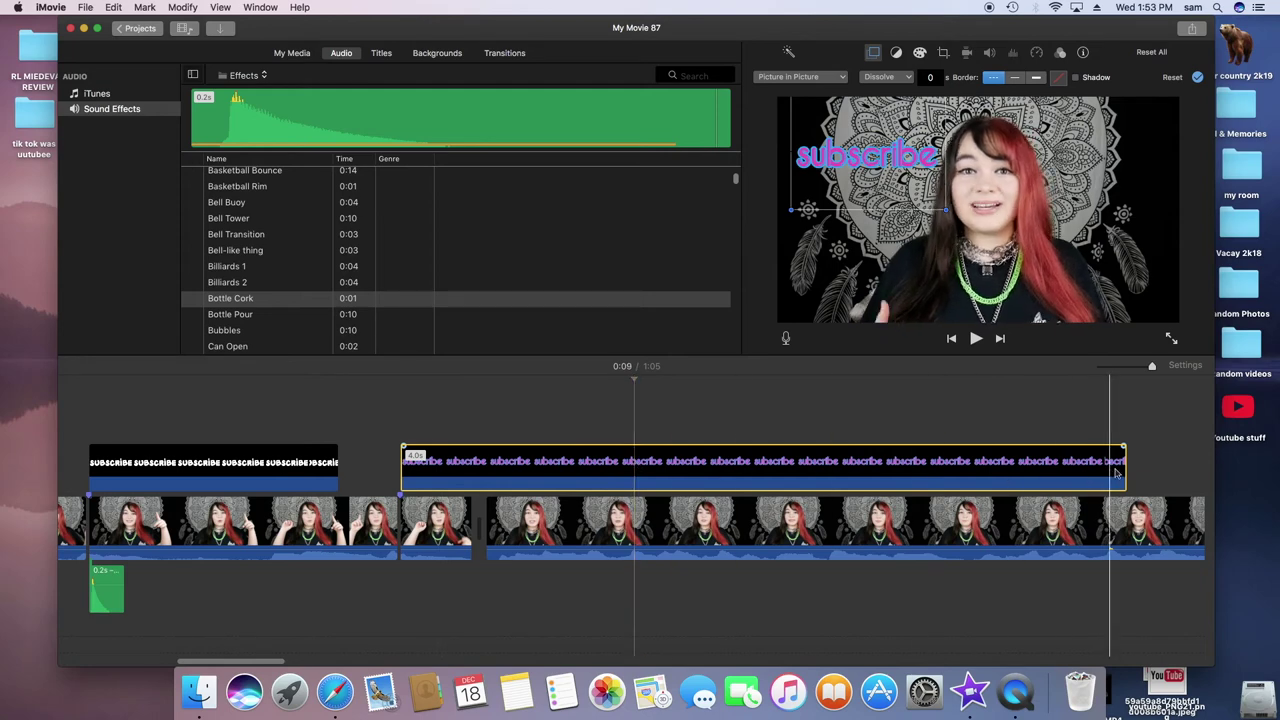
{"action": "left_click_drag", "start_coordinate": [1122, 463], "coordinate": [634, 452]}
Preview the shortened pink overlay, then add Bottle Cork beneath its start.
{"action": "left_click", "coordinate": [376, 416]}
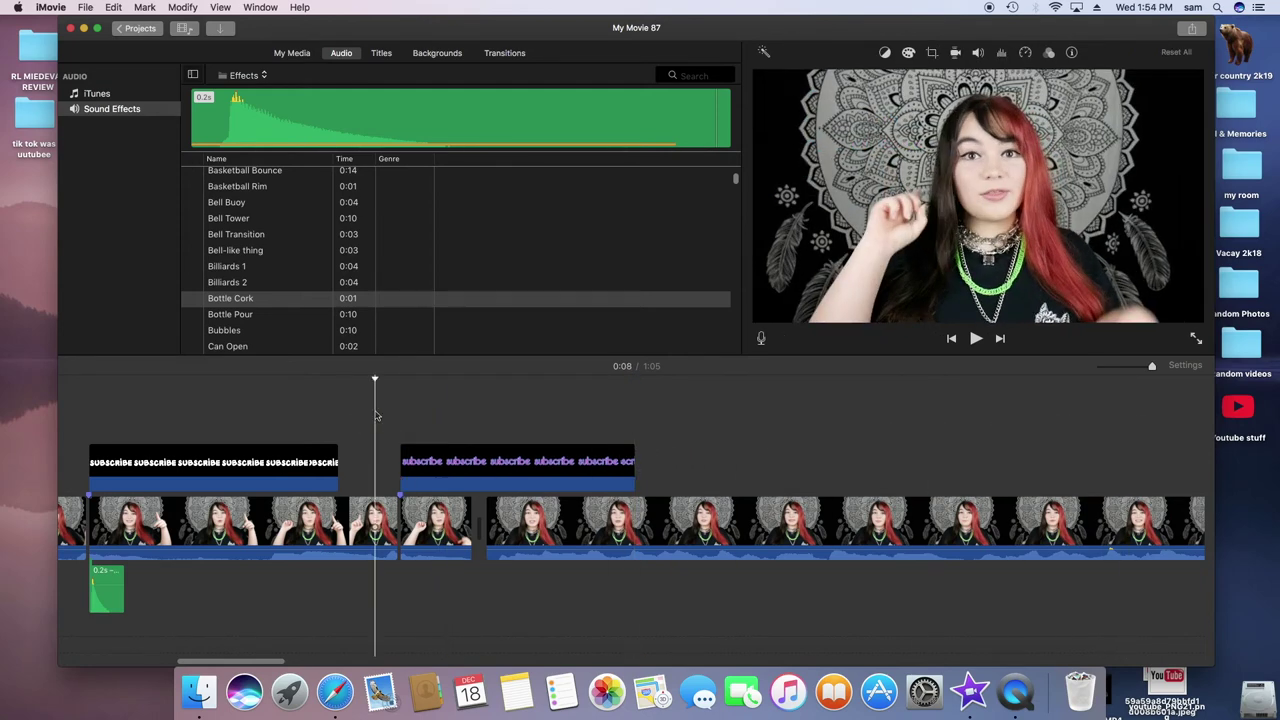
{"action": "key", "text": "space"}
{"action": "key", "text": "space"}
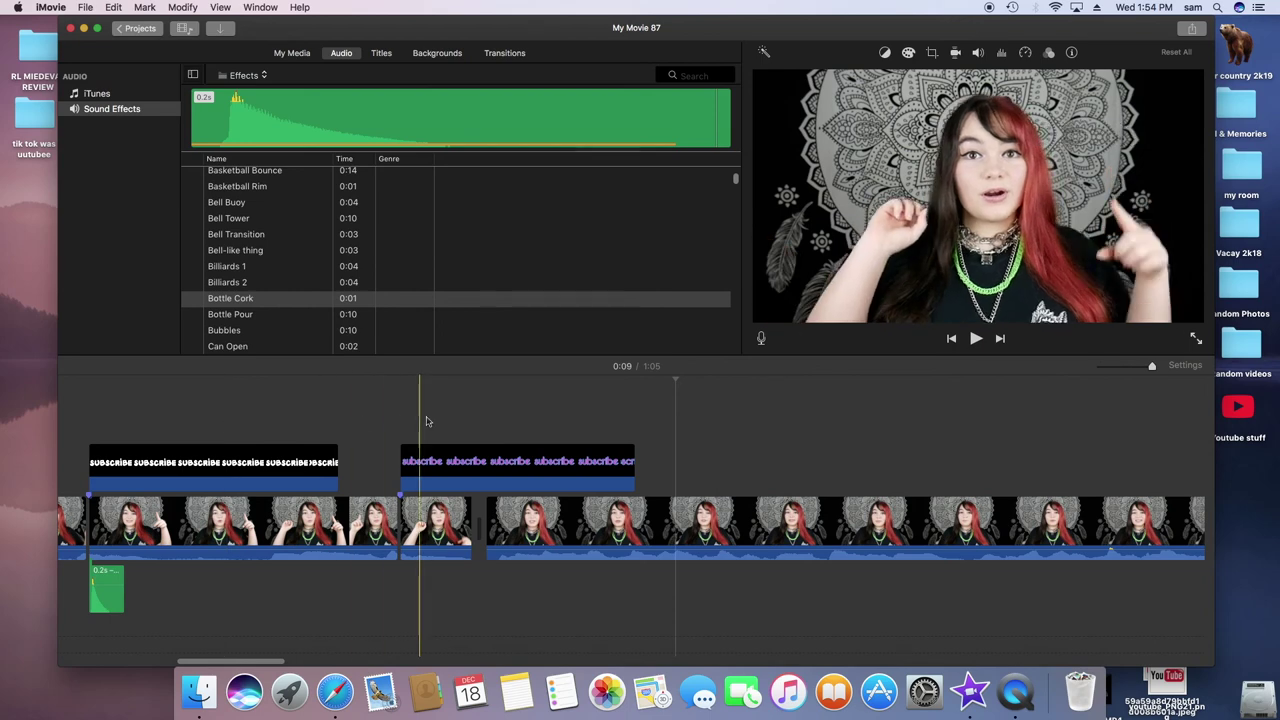
{"action": "left_click_drag", "start_coordinate": [259, 300], "coordinate": [408, 609]}
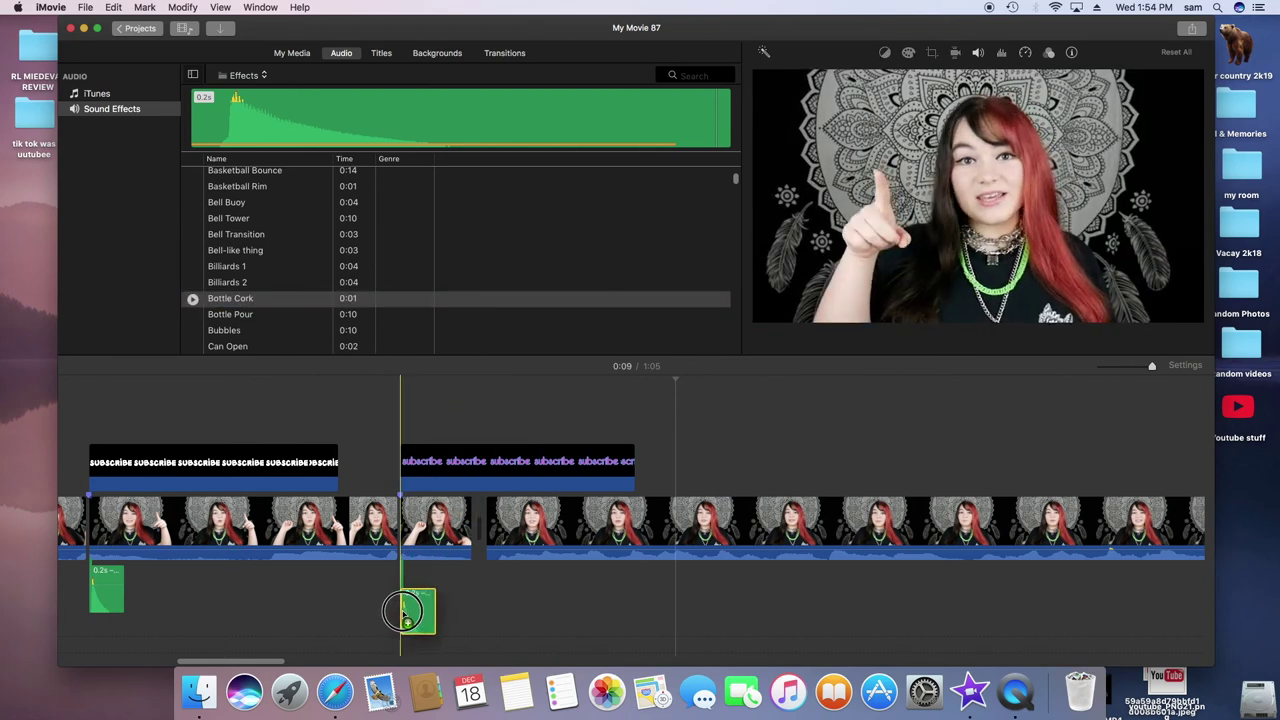
{"action": "left_click", "coordinate": [60, 401]}
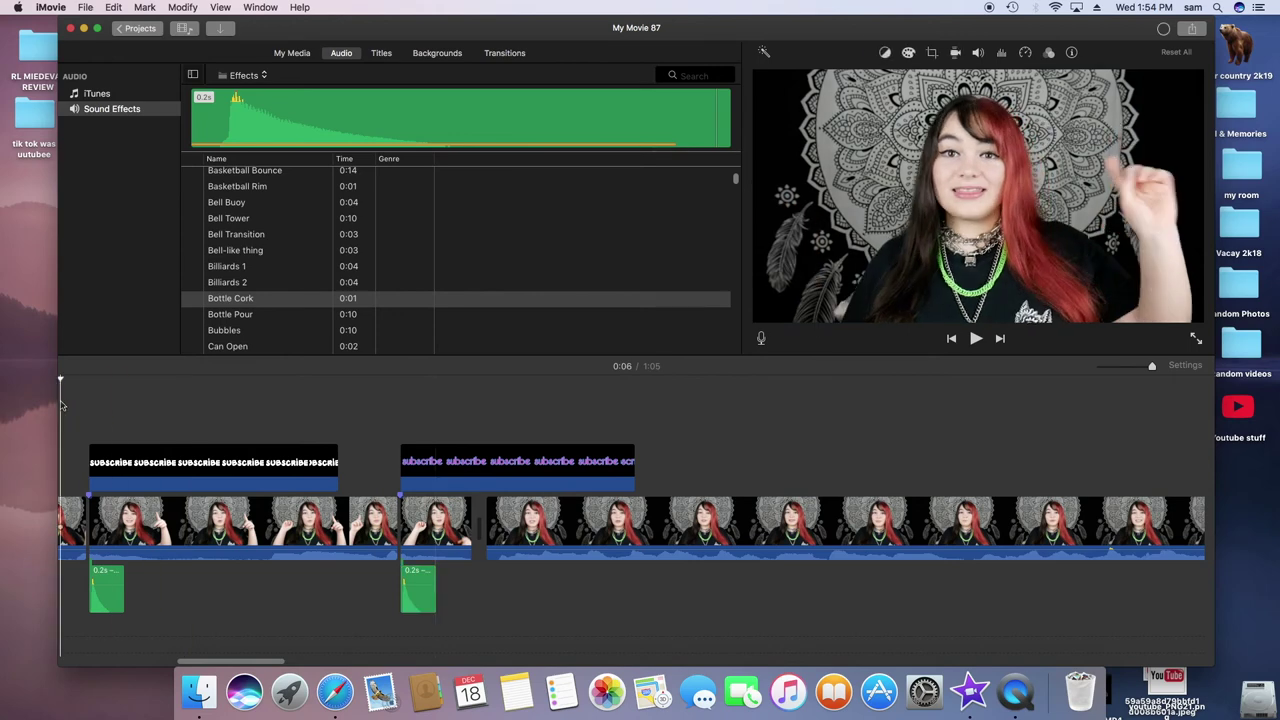
{"action": "key", "text": "space"}
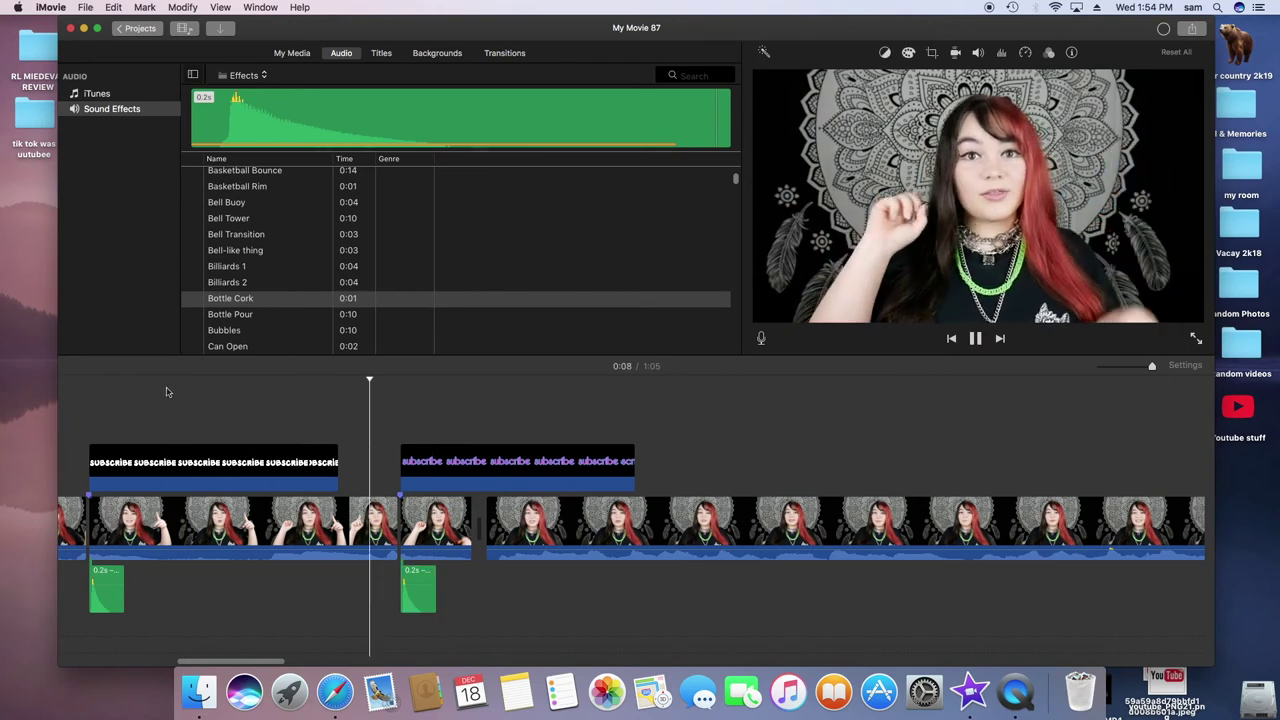
{"action": "key", "text": "space"}
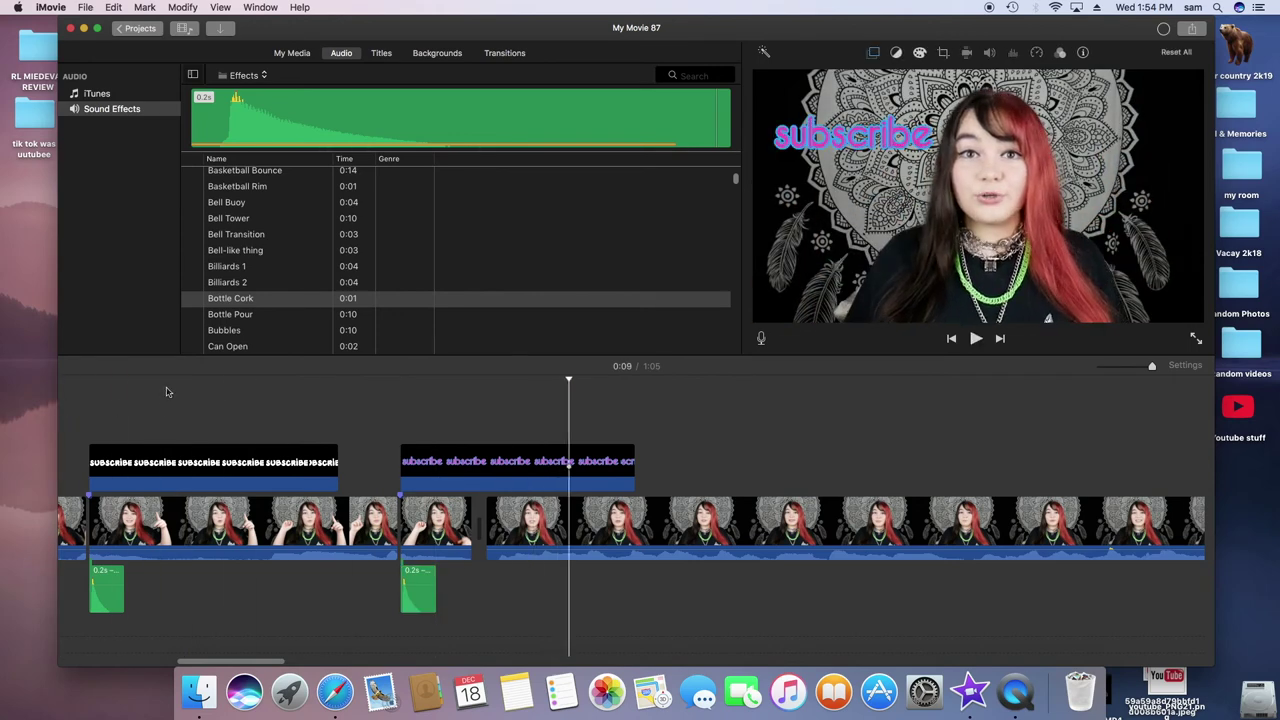
{"action": "scroll", "coordinate": [545, 400], "scroll_direction": "left", "scroll_amount": 3}
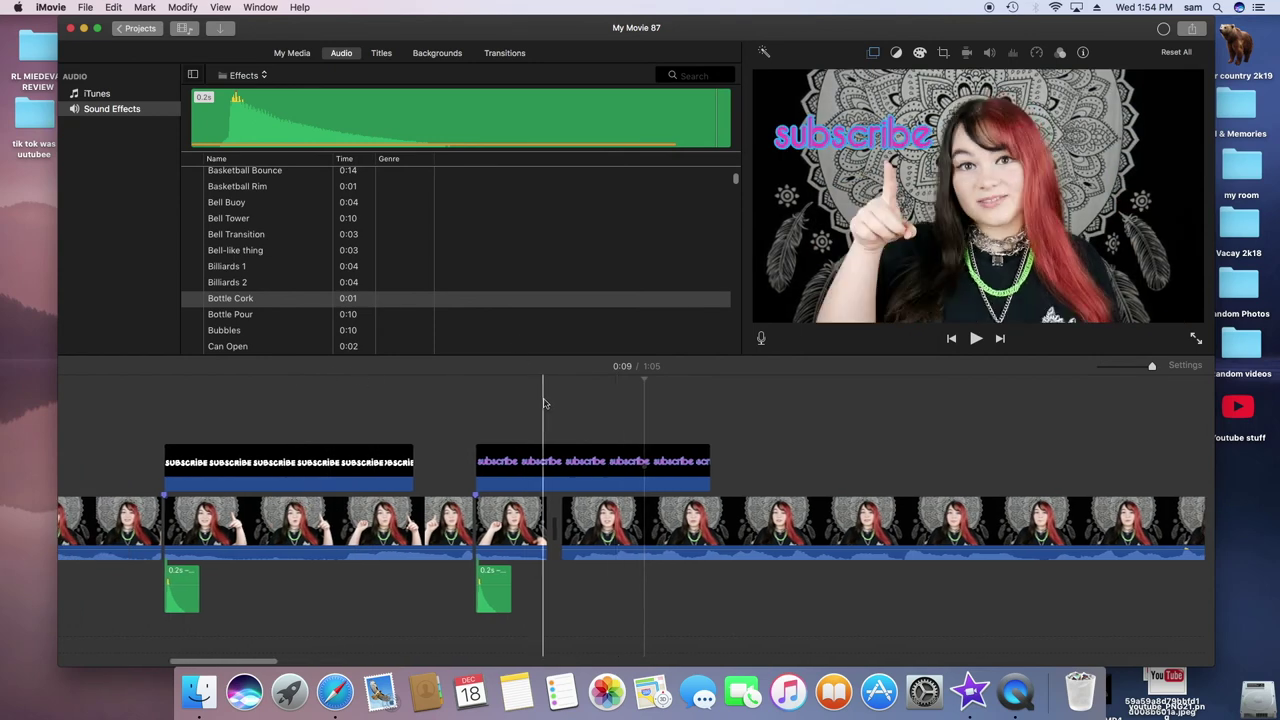
{"action": "scroll", "coordinate": [544, 405], "scroll_direction": "left", "scroll_amount": 6}
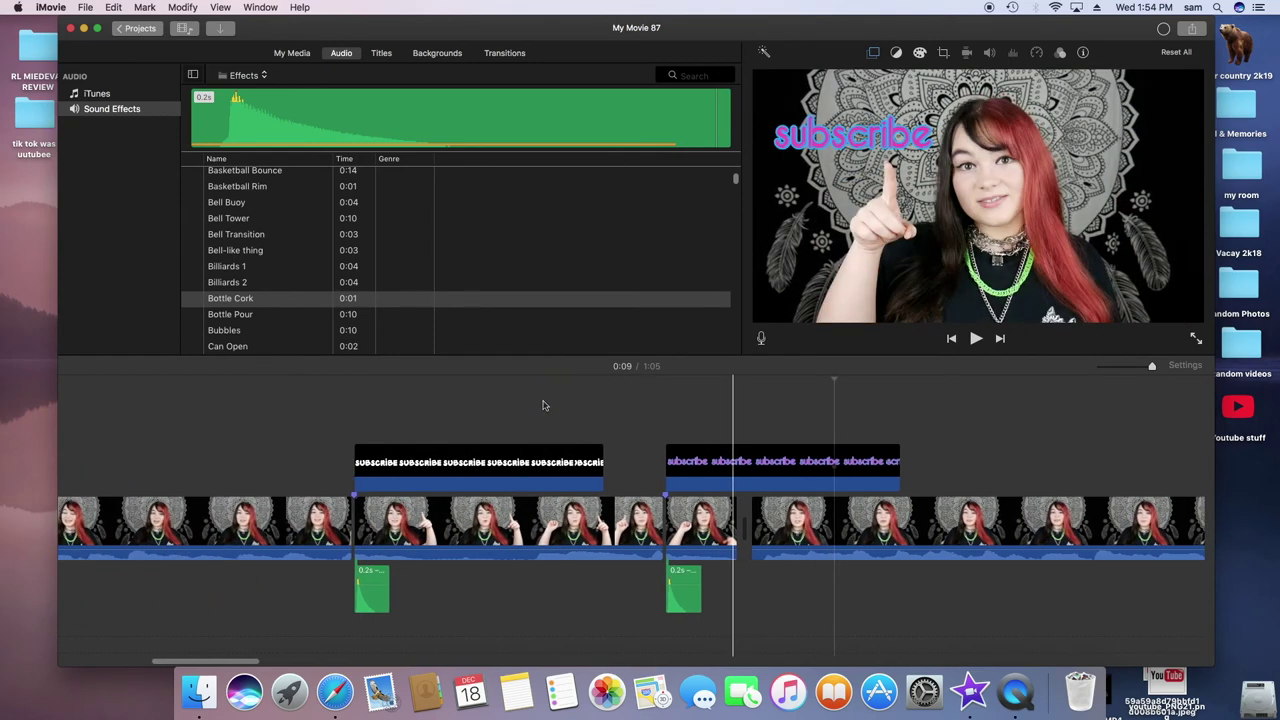